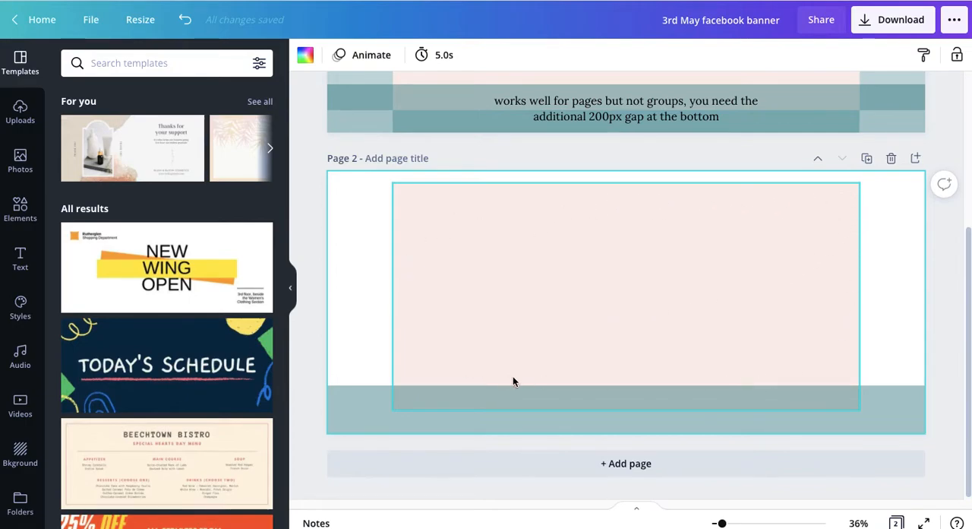
Lock the pink safe-area rectangle and the teal strip on page 2 in place
left_click_drag(303, 352, 522, 433)
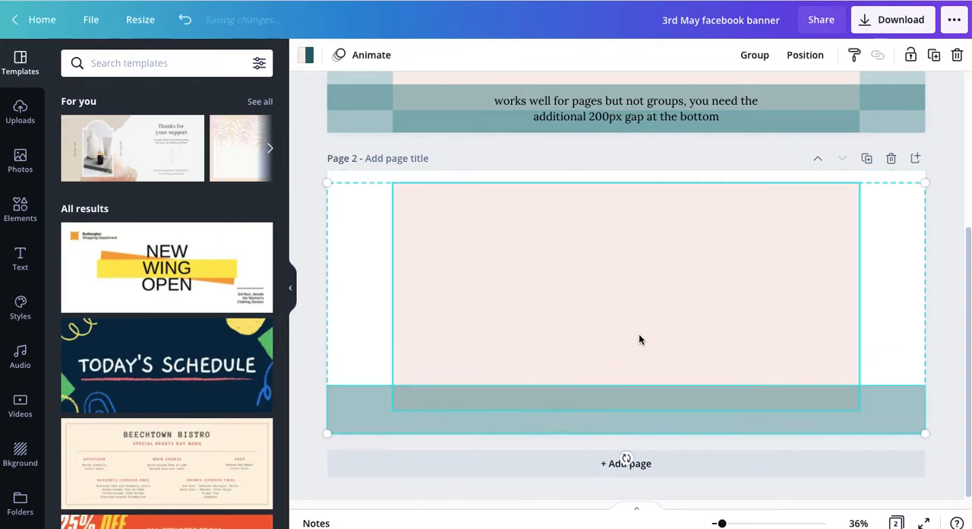
left_click(914, 55)
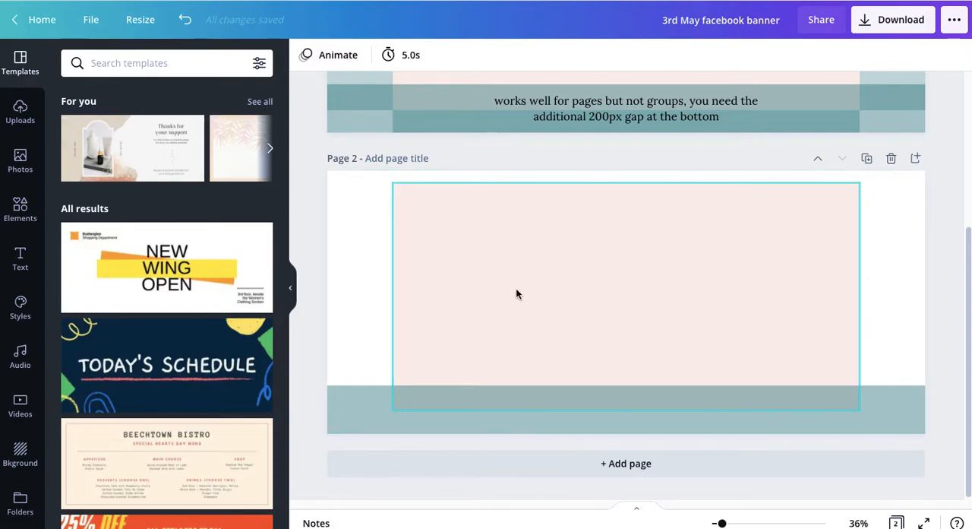
left_click(481, 303)
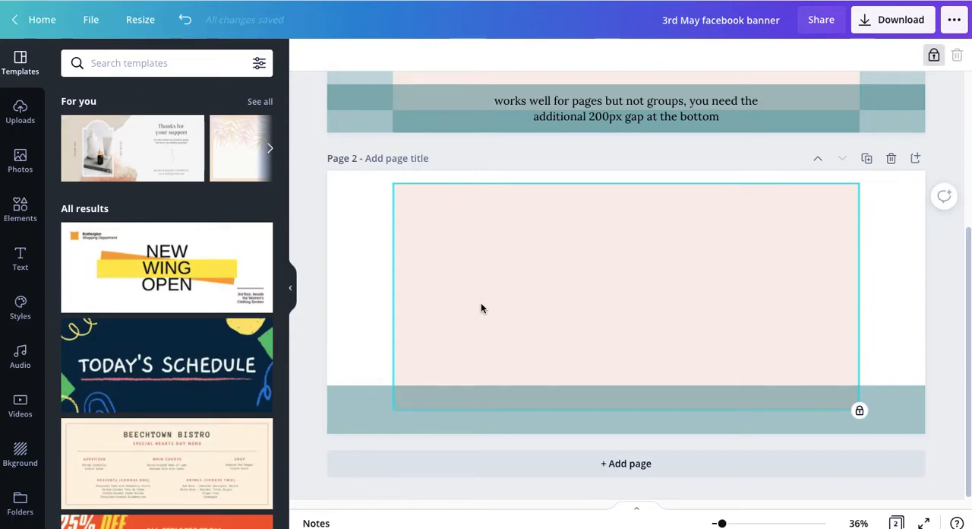
Add a text box reading "Anchor Online Designs" to page 2
key("t")
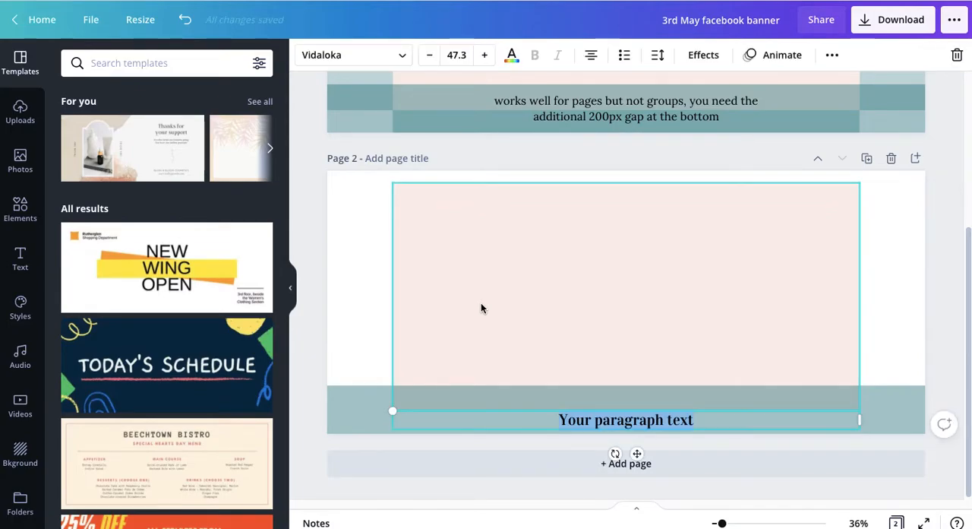
type("Ancho")
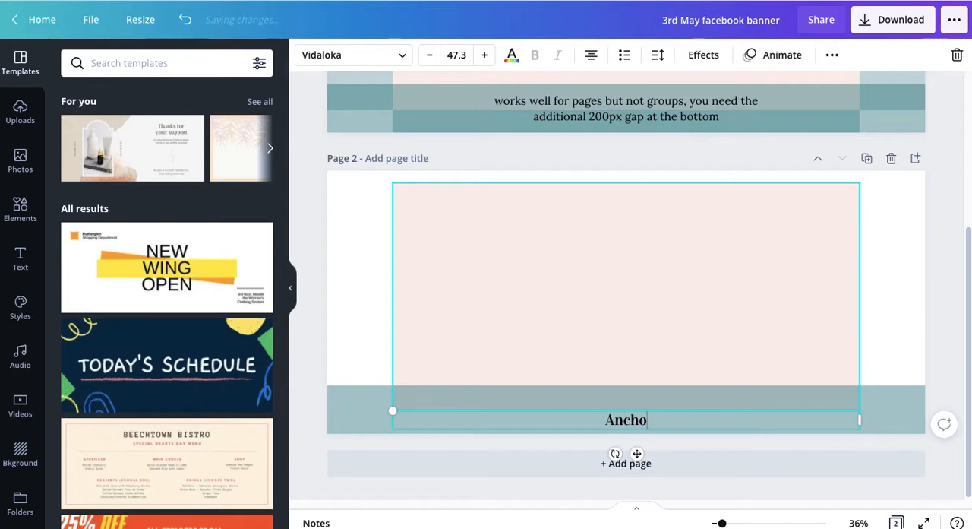
type("r Online ")
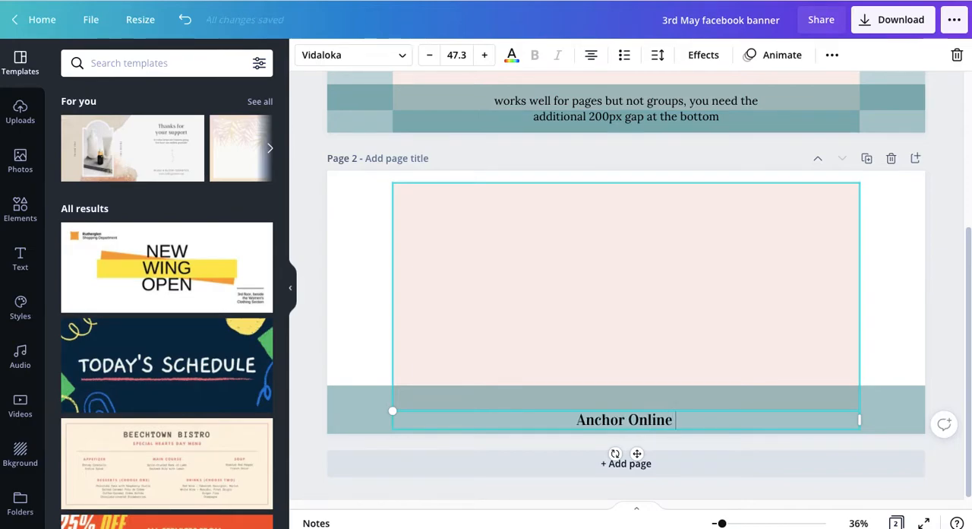
type("designs")
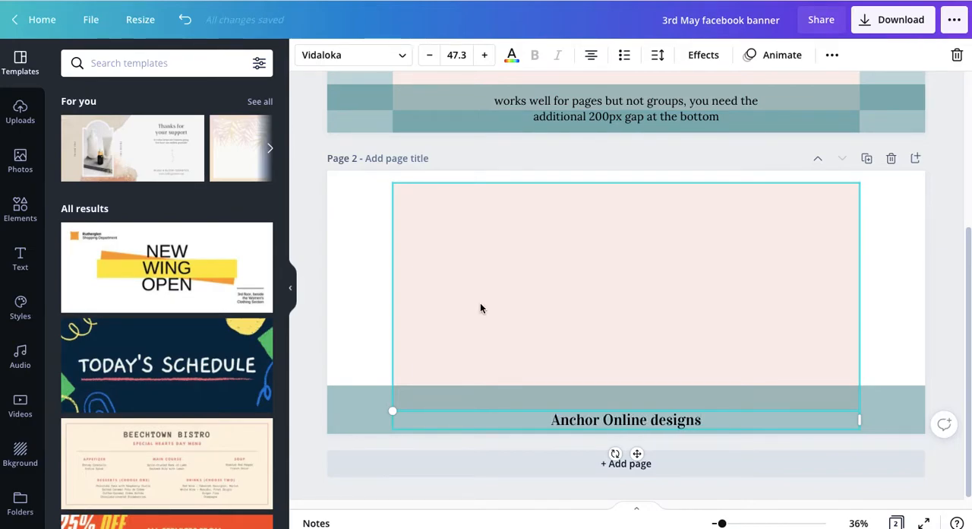
key("BackSpace")
type("D")
Enlarge the heading to size 130 and position it across the upper part of the pink rectangle
left_click_drag(586, 425, 575, 247)
left_click_drag(848, 241, 821, 353)
left_click_drag(621, 307, 620, 228)
left_click(575, 308)
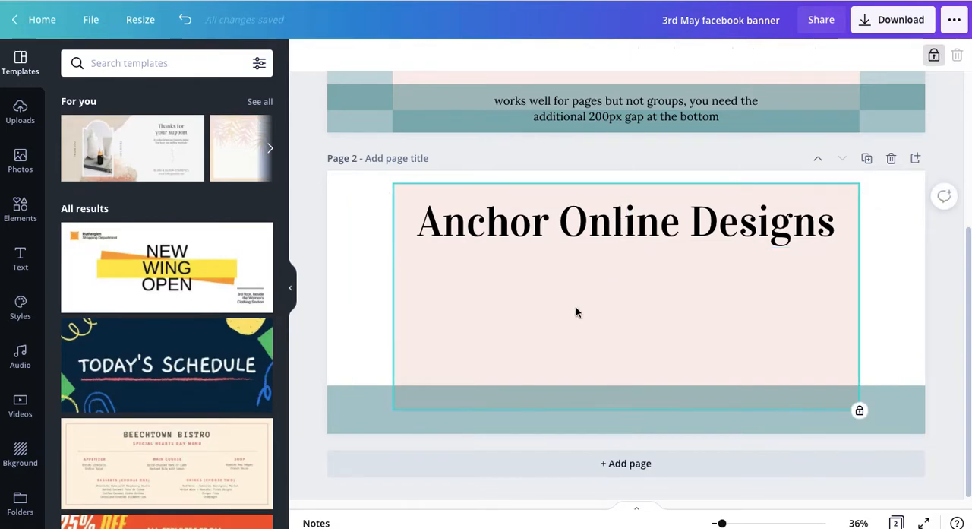
Change the heading's font to Lemon Tuesday
left_click(570, 225)
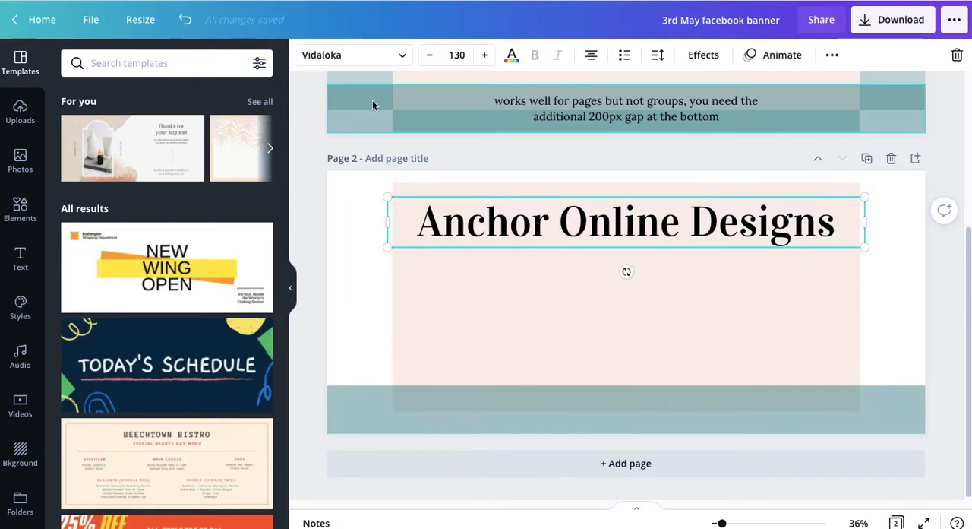
left_click(366, 56)
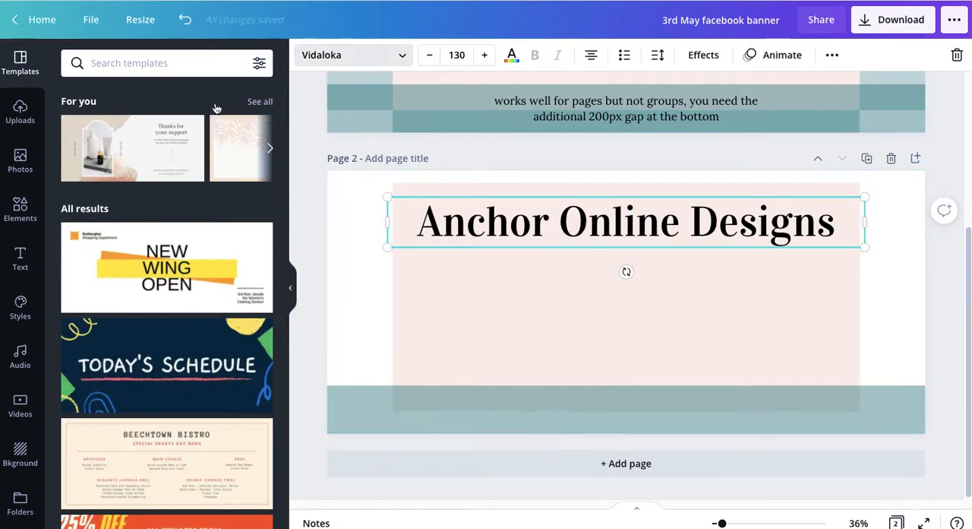
left_click(107, 347)
left_click(515, 292)
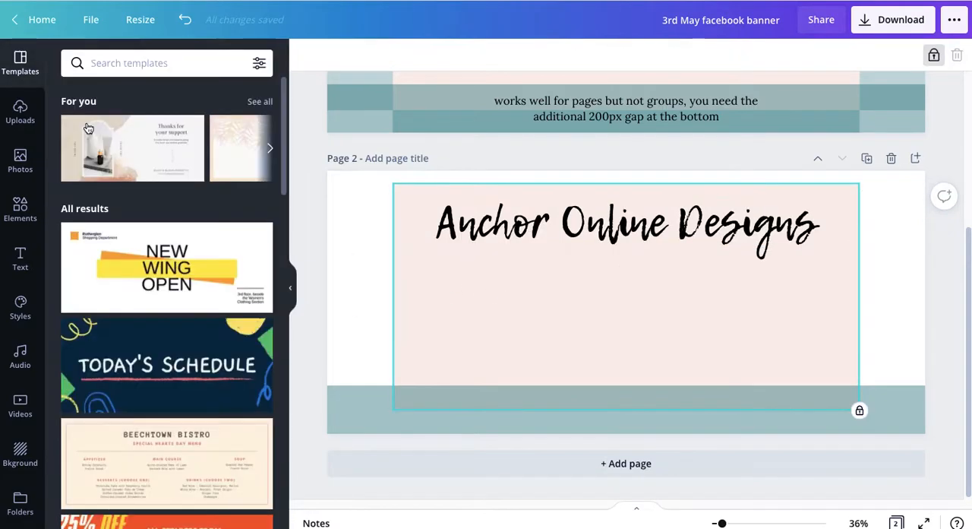
Search the elements for "PATTERN" and insert the outlined leaf pattern on page 2
left_click(19, 208)
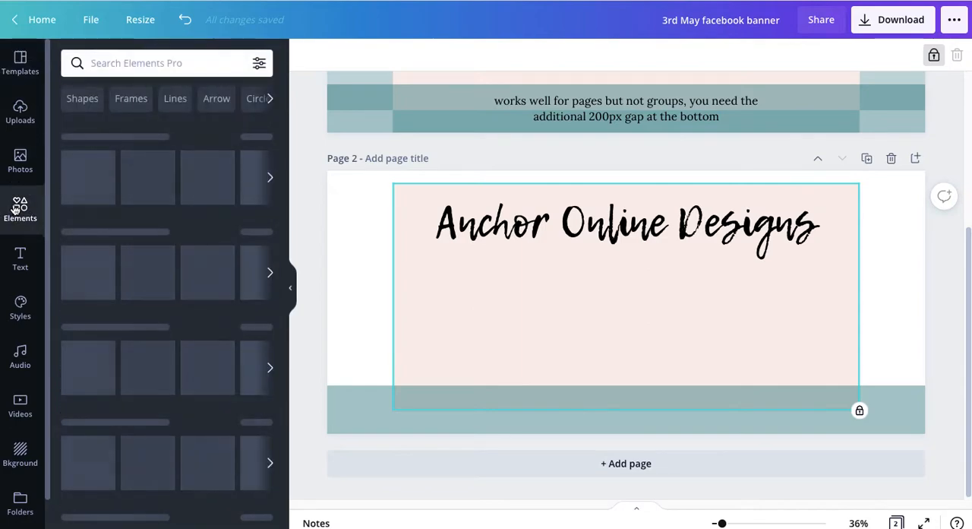
left_click(149, 64)
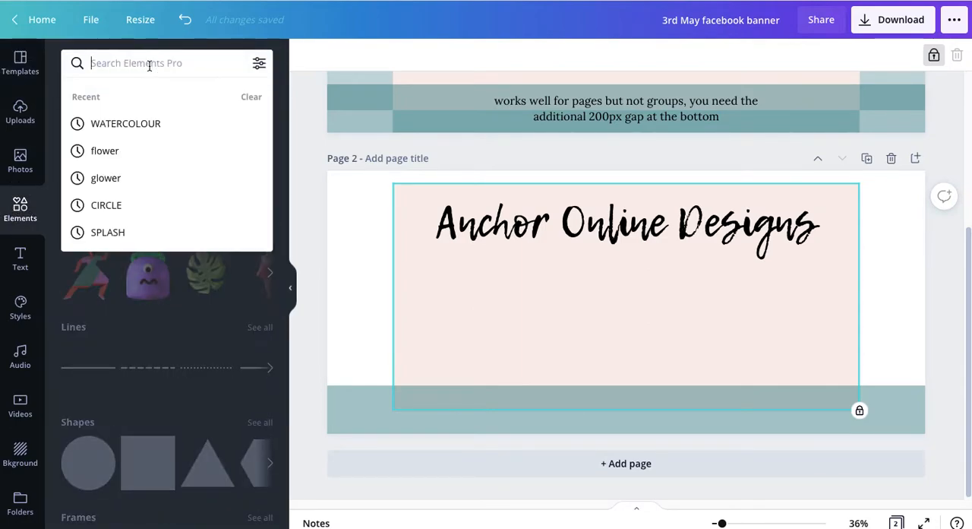
type("PATTERN")
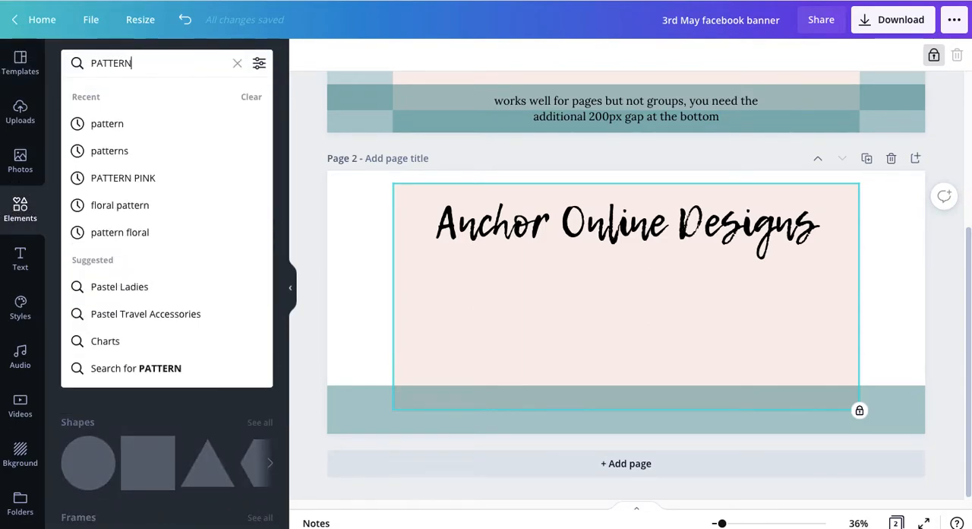
key("Return")
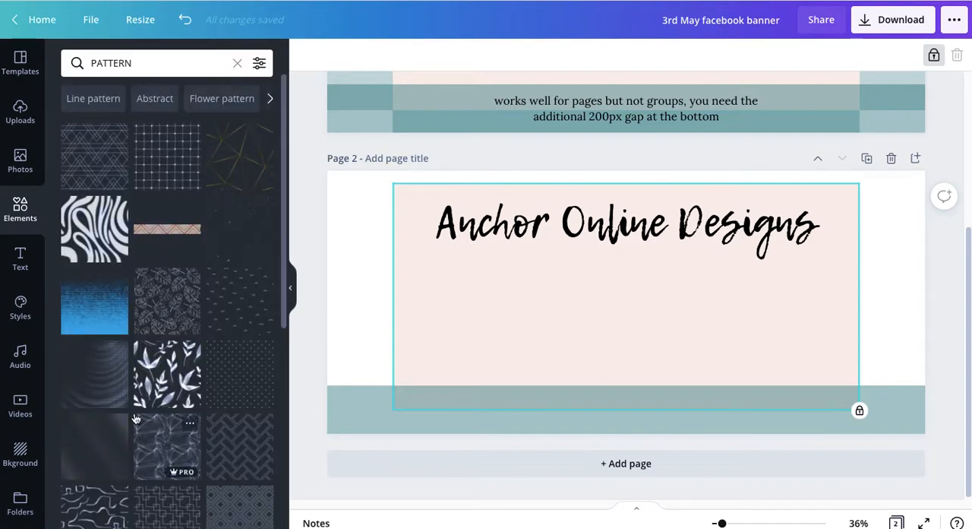
left_click(154, 304)
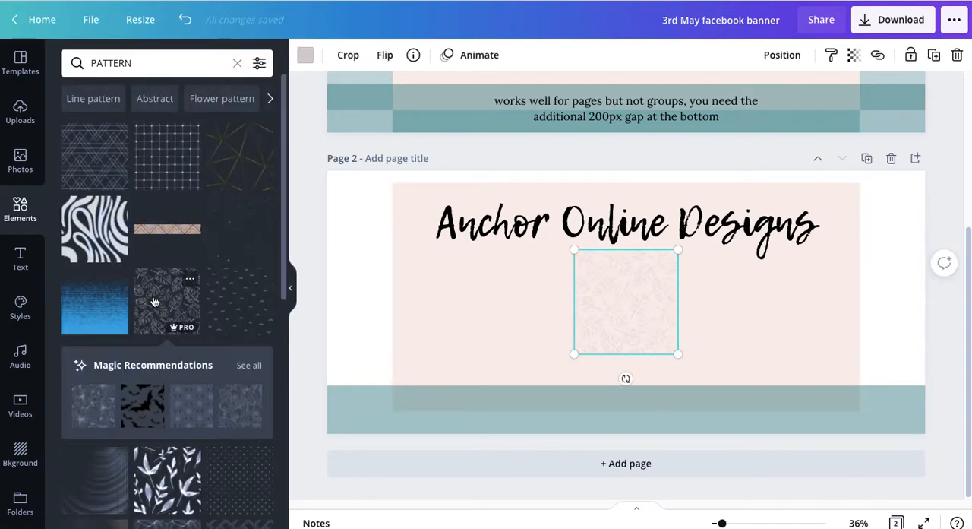
Move and enlarge the leaf pattern until it covers the entire page 2 banner
left_click_drag(591, 292, 352, 208)
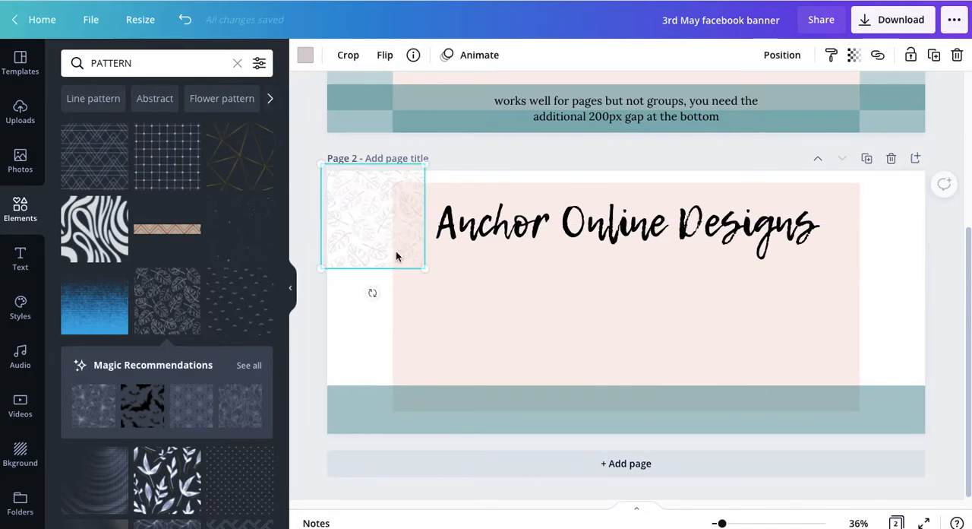
left_click_drag(423, 270, 967, 521)
left_click_drag(604, 324, 595, 304)
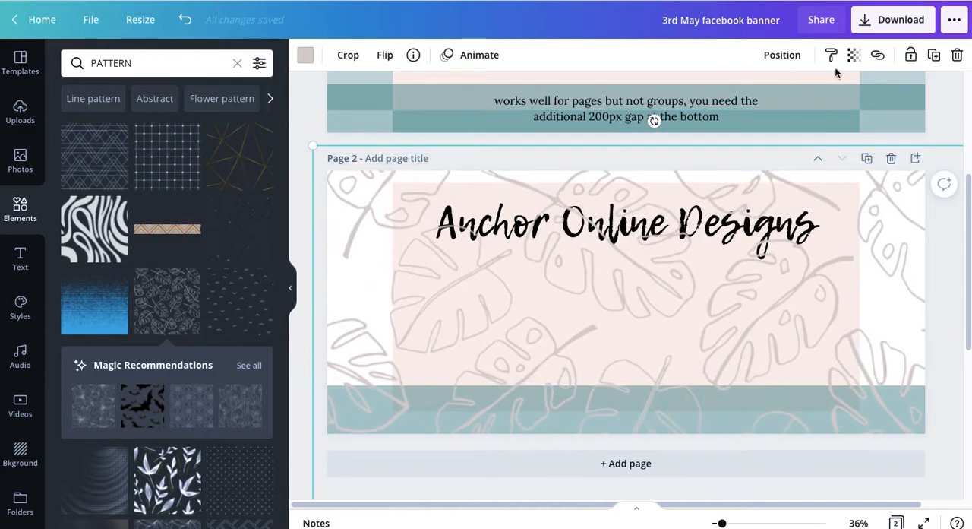
Send the leaf pattern to the back and recolour it light mint from the Anchor Online brand colours
left_click(774, 59)
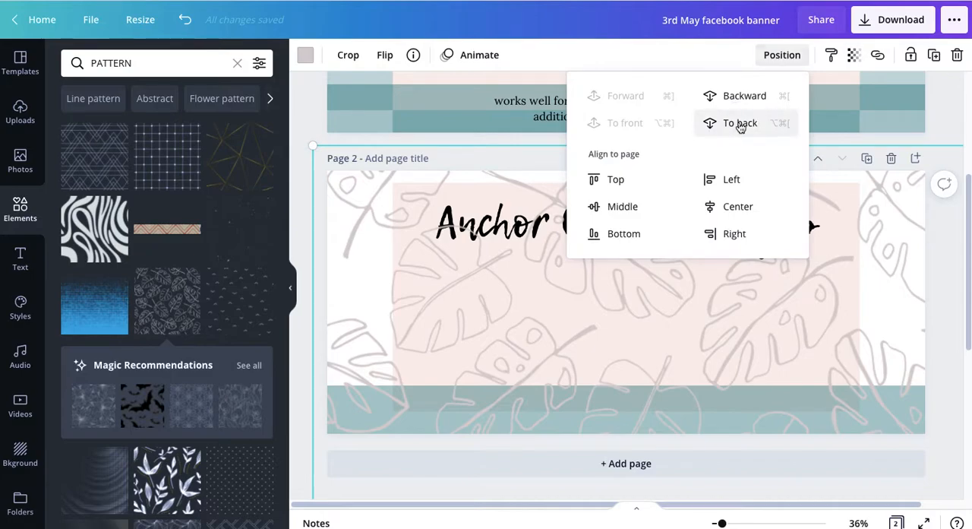
left_click(740, 124)
left_click(303, 57)
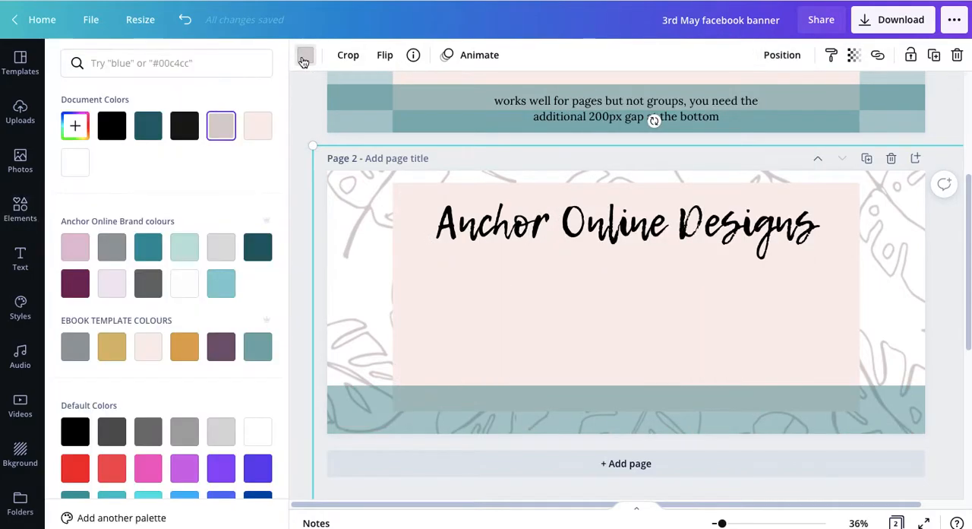
left_click(183, 250)
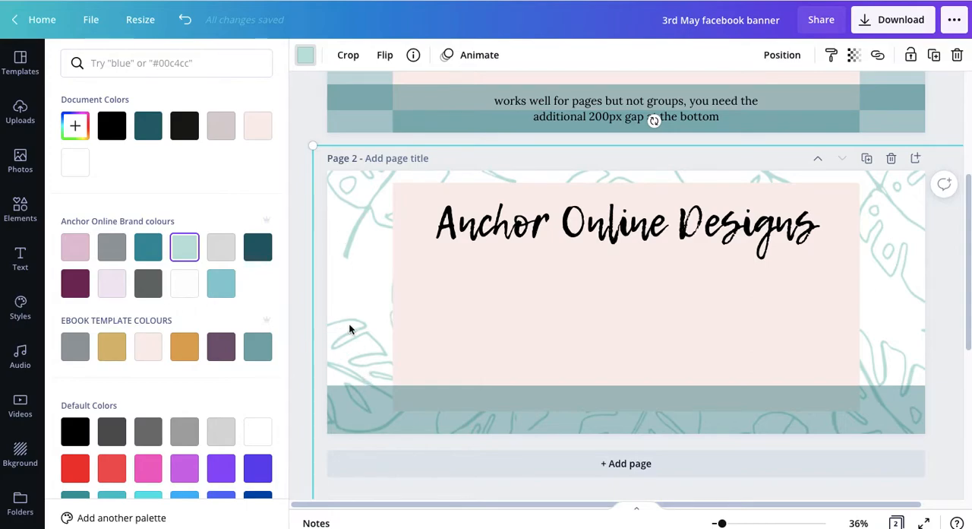
Recolour the "Anchor Online Designs" heading medium teal from the Anchor Online brand colours
left_click(496, 212)
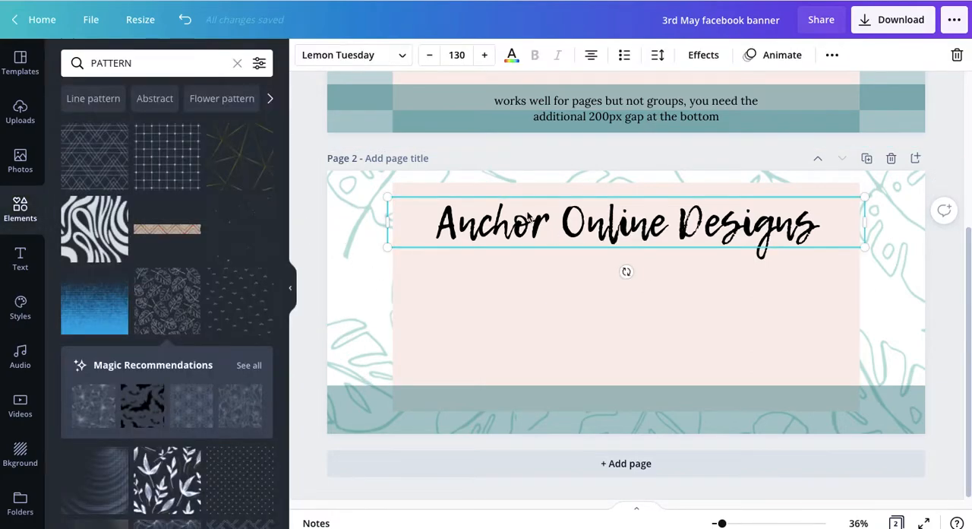
left_click(512, 55)
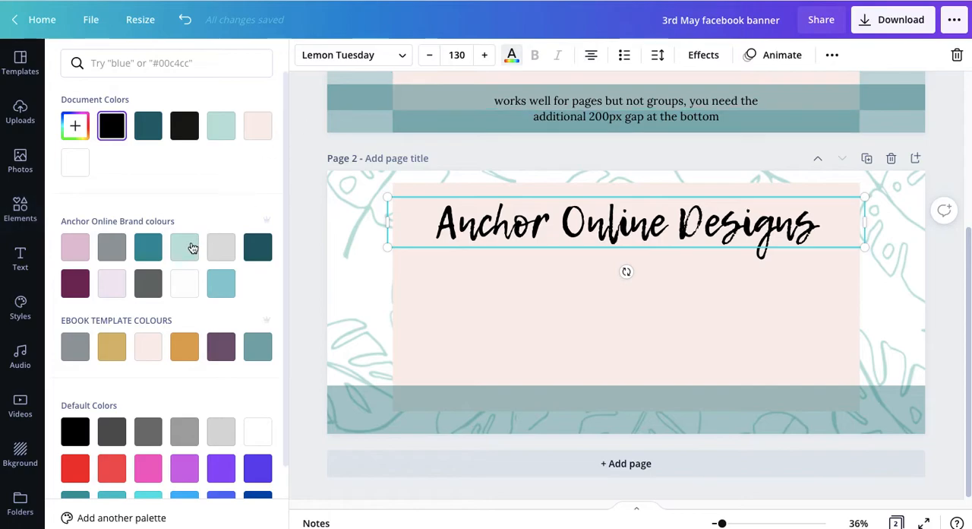
left_click(257, 249)
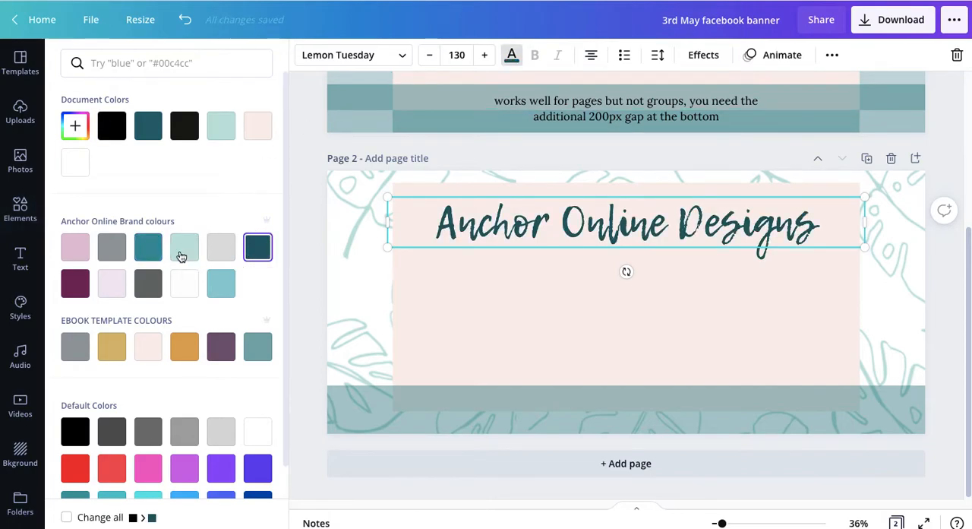
left_click(150, 251)
left_click(298, 299)
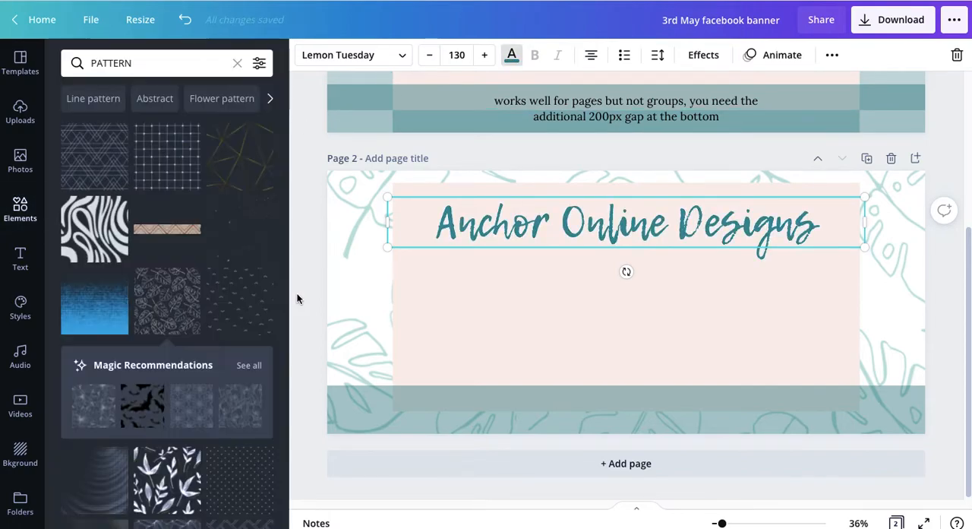
left_click(454, 311)
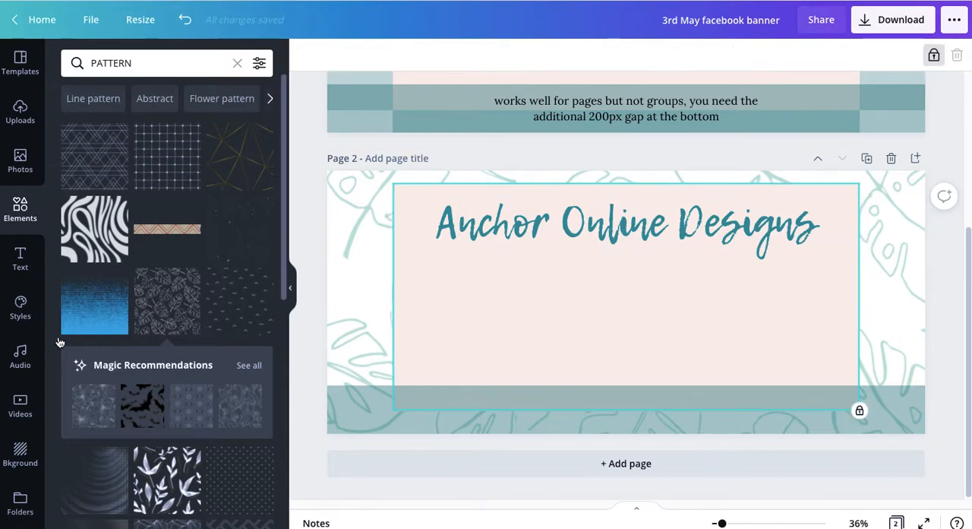
Insert the round Anchor Online Designs logo from the Logos folder, shrink it slightly and centre it beneath the heading
left_click(19, 501)
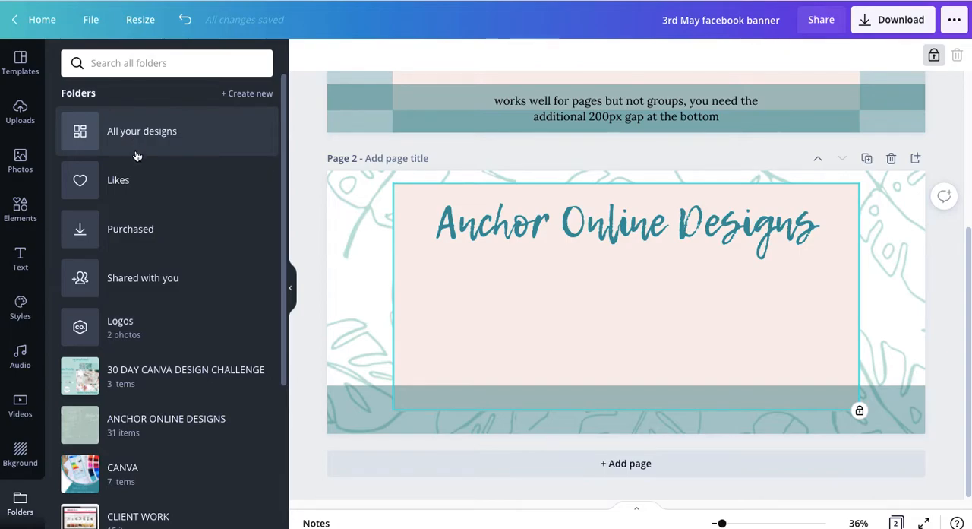
left_click(84, 334)
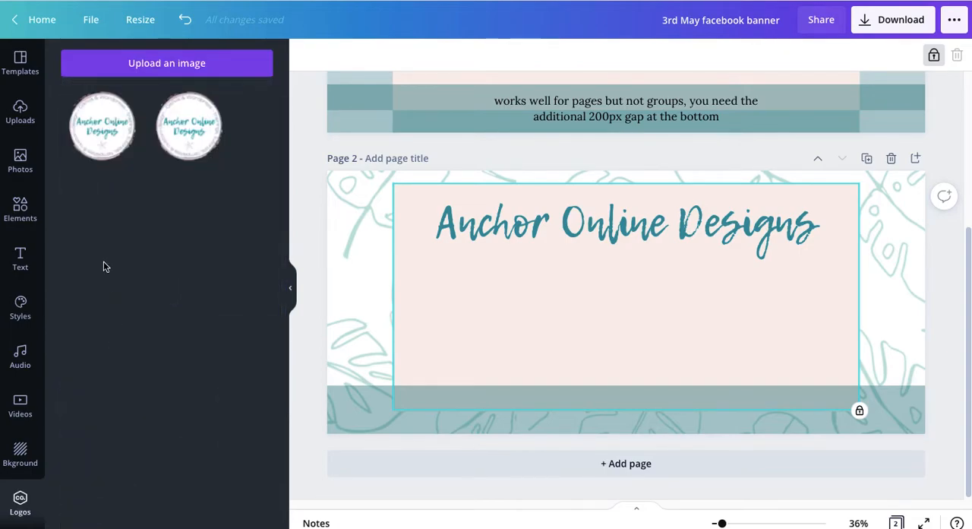
left_click(100, 137)
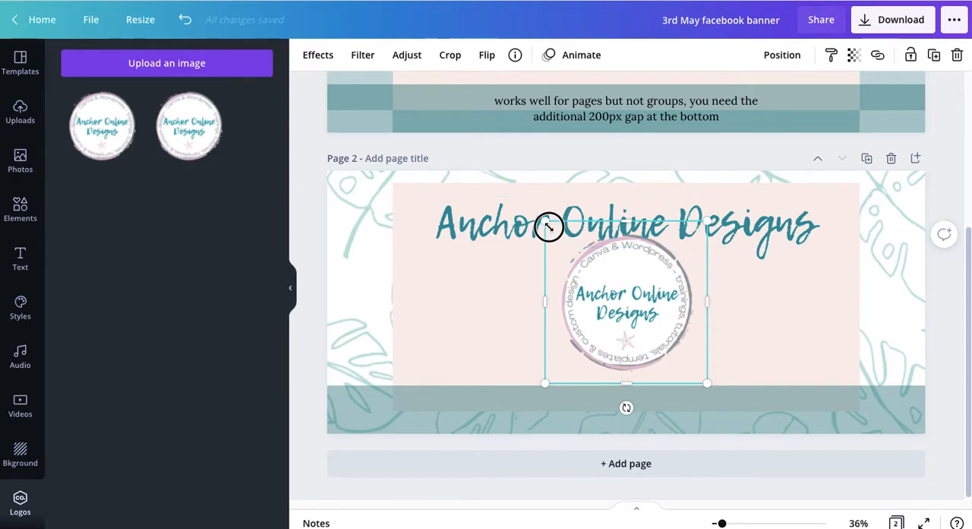
left_click_drag(549, 227, 569, 248)
left_click_drag(628, 308, 617, 311)
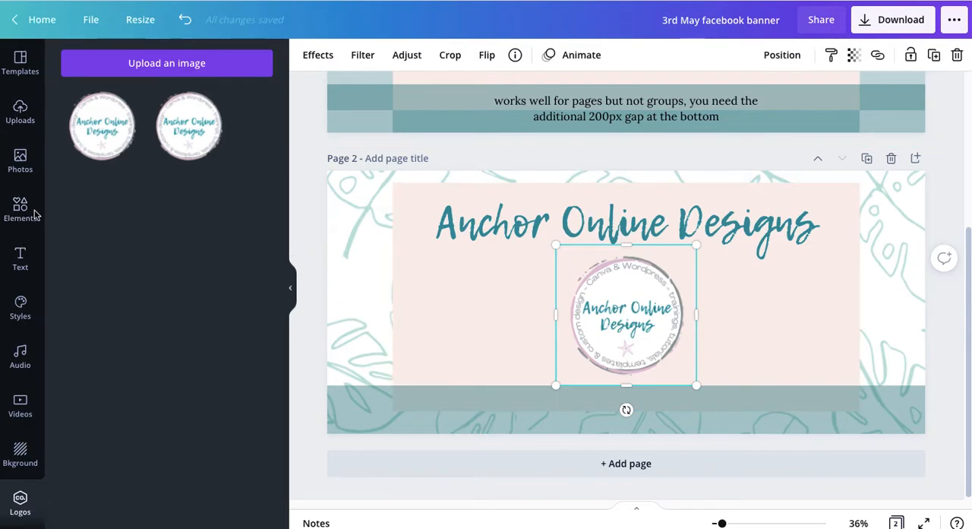
Search the elements for "SHAPES" and insert the plain square with slightly rounded corners
left_click(21, 210)
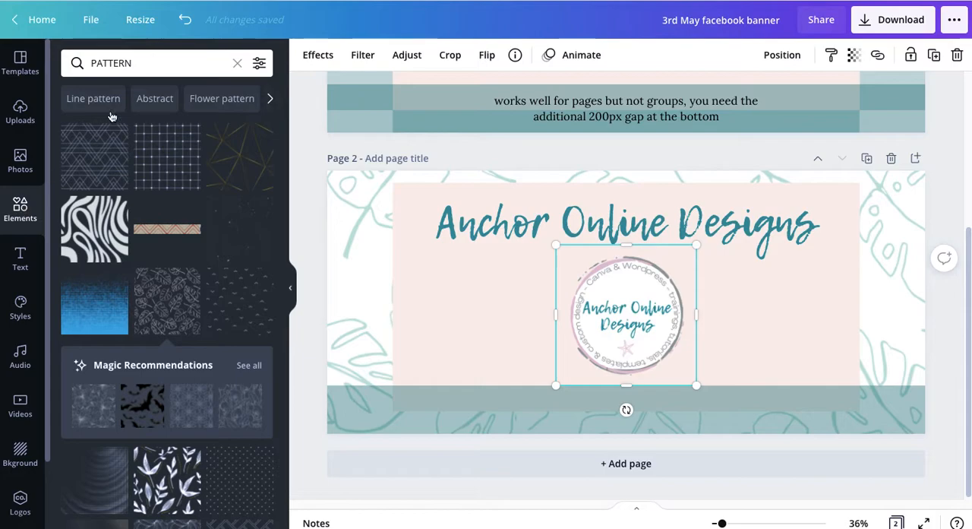
left_click(158, 64)
type("SHAPES")
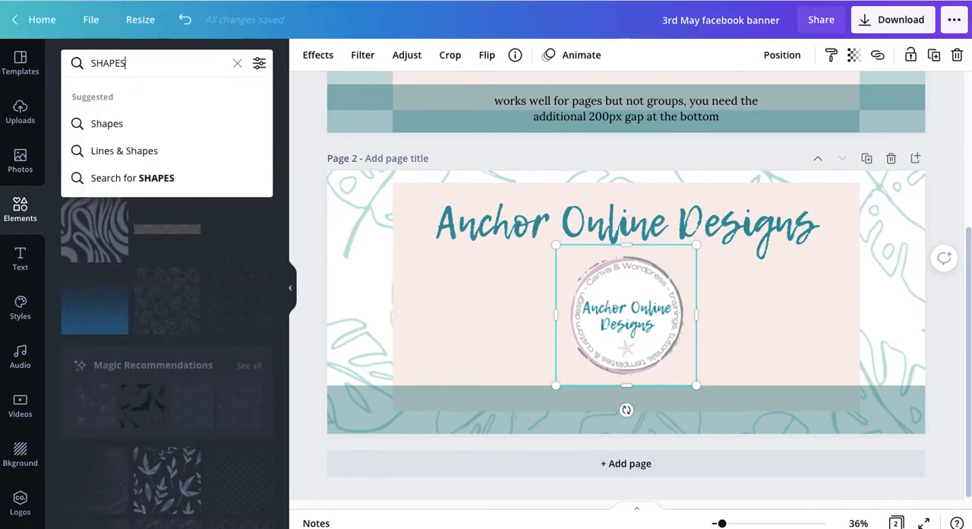
key("Return")
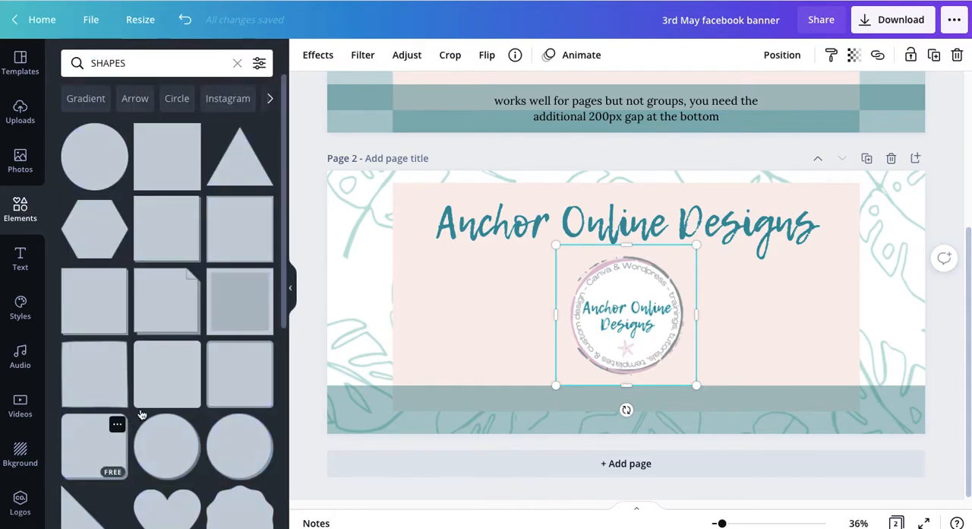
left_click(152, 373)
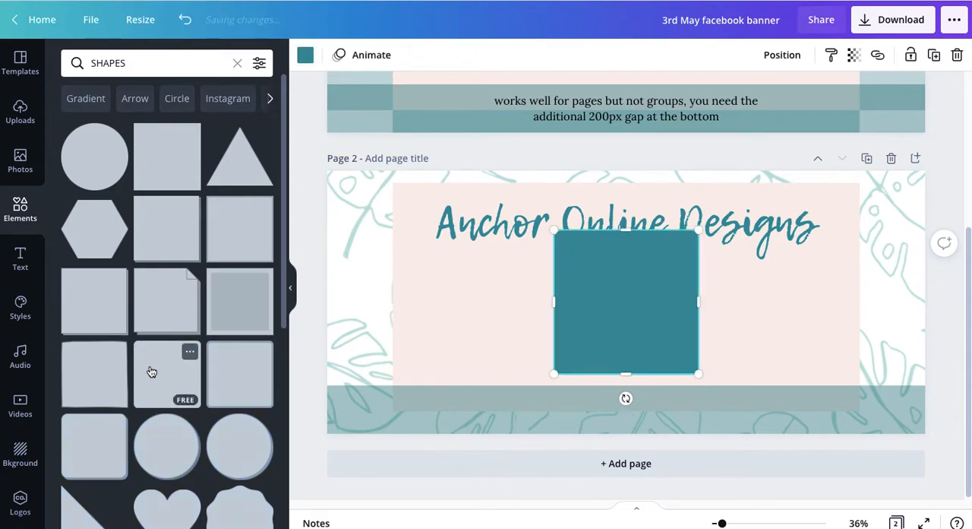
Stretch the rounded shape into a wide panel just inside the pink rectangle, ending at the teal strip's upper edge
left_click_drag(574, 325, 447, 274)
left_click_drag(548, 265, 851, 252)
left_click_drag(626, 335, 632, 386)
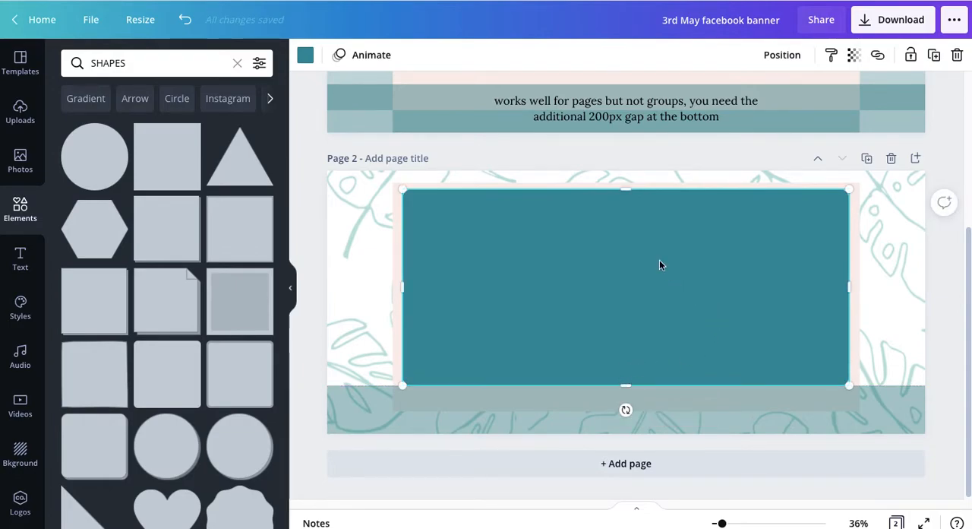
Recolour the wide rounded panel pale mint and send it backward behind the heading and the logo
left_click(305, 55)
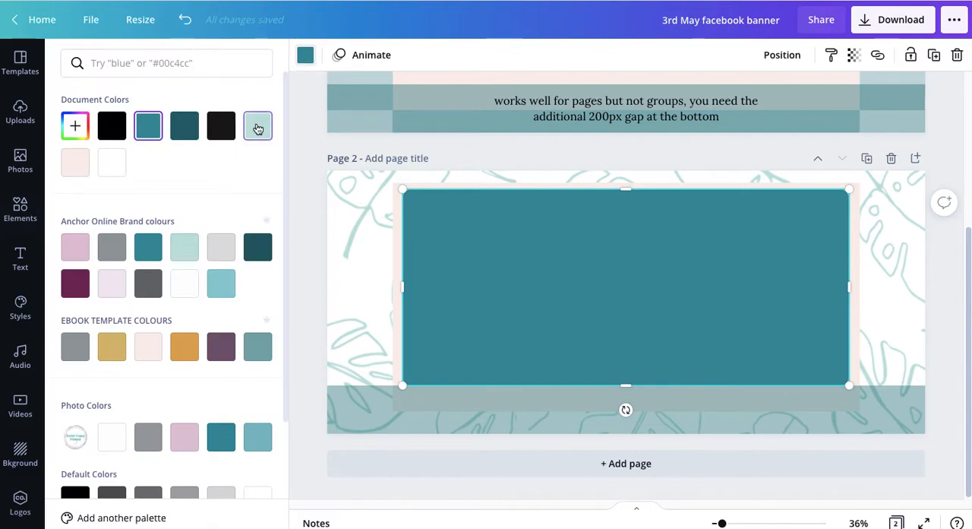
left_click(258, 127)
left_click(784, 56)
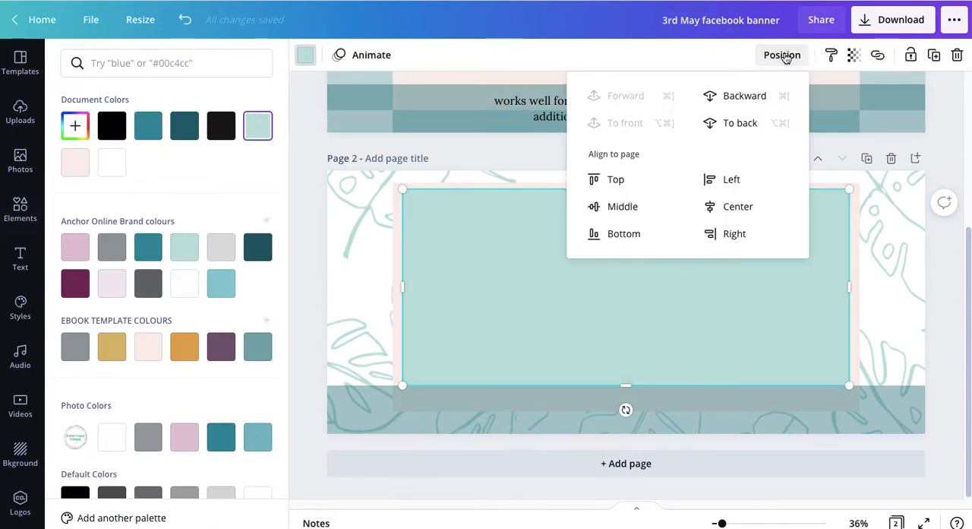
left_click(740, 96)
left_click(742, 98)
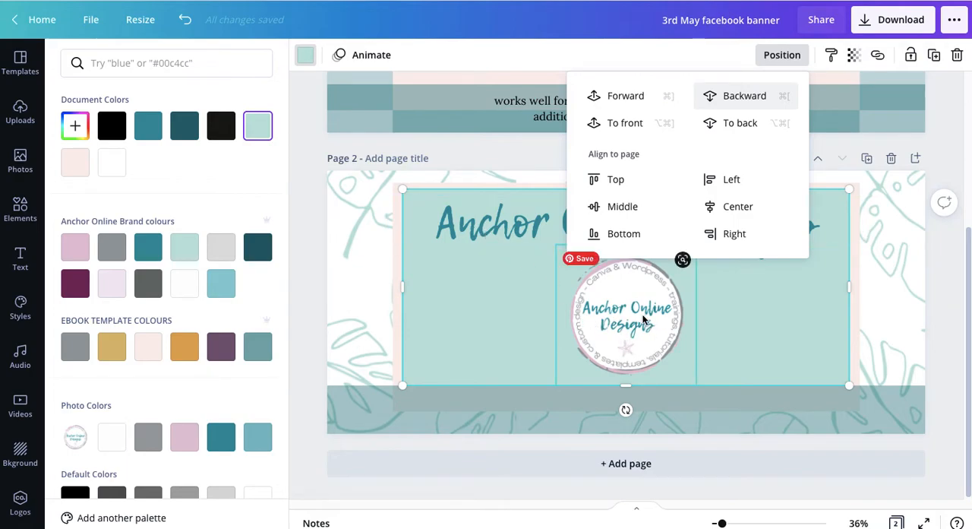
left_click(456, 319)
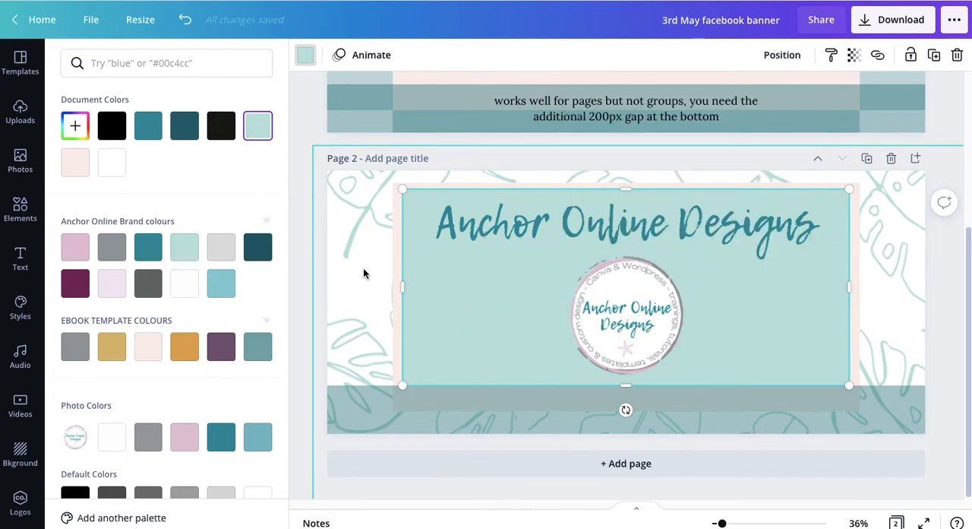
left_click(363, 274)
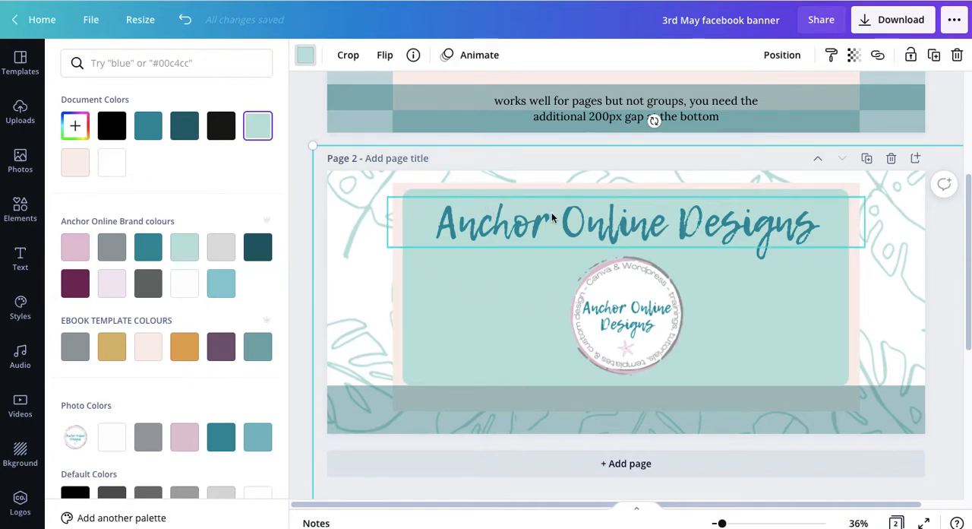
Move the logo into the panel's left half and narrow the heading's text box so it stacks in three lines on the right
left_click_drag(633, 321, 536, 322)
left_click(465, 218)
left_click_drag(392, 223, 642, 221)
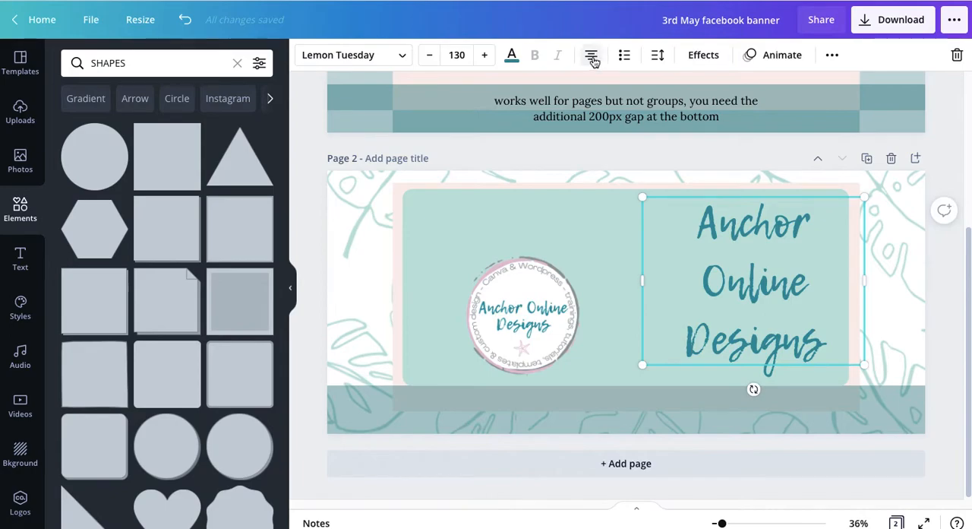
Left-align the stacked heading, shift it inside the panel's right edge and nudge the logo upward
left_click(592, 56)
left_click(634, 261)
left_click(657, 290)
left_click_drag(656, 291, 641, 290)
left_click_drag(534, 307, 535, 292)
Narrow the heading's text box to fit its words and enlarge the text to size 136
left_click(706, 289)
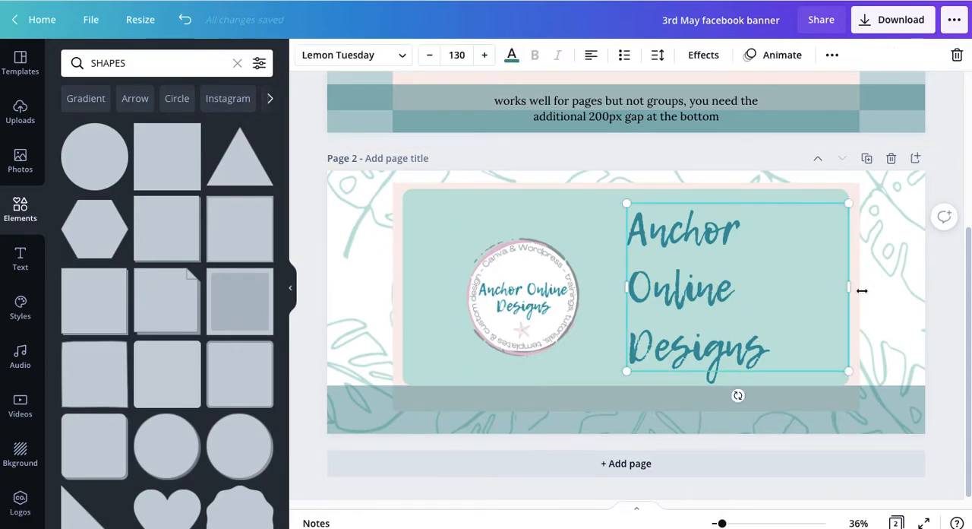
left_click_drag(847, 288, 788, 292)
left_click_drag(788, 373, 798, 375)
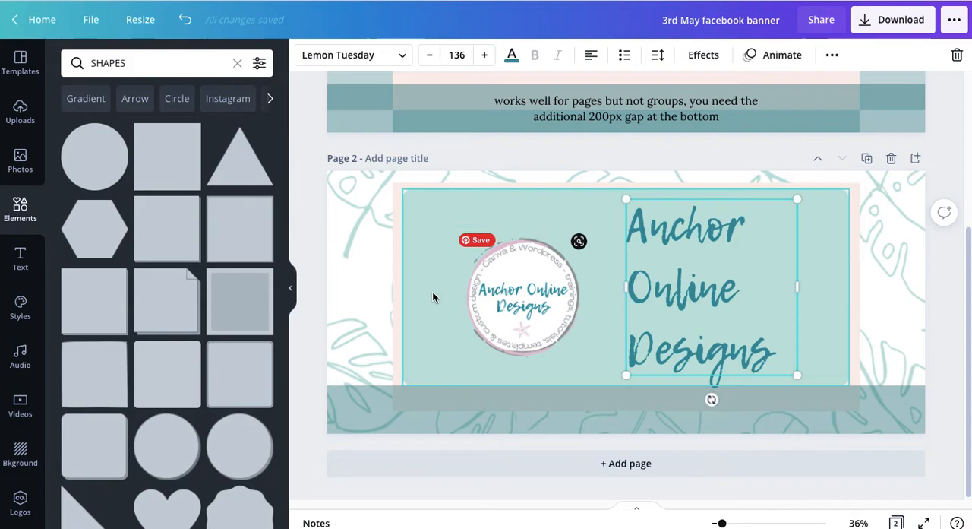
Enlarge the round logo and centre it vertically in the left half of the panel
left_click(532, 294)
left_click_drag(449, 225, 425, 199)
left_click_drag(496, 271, 502, 277)
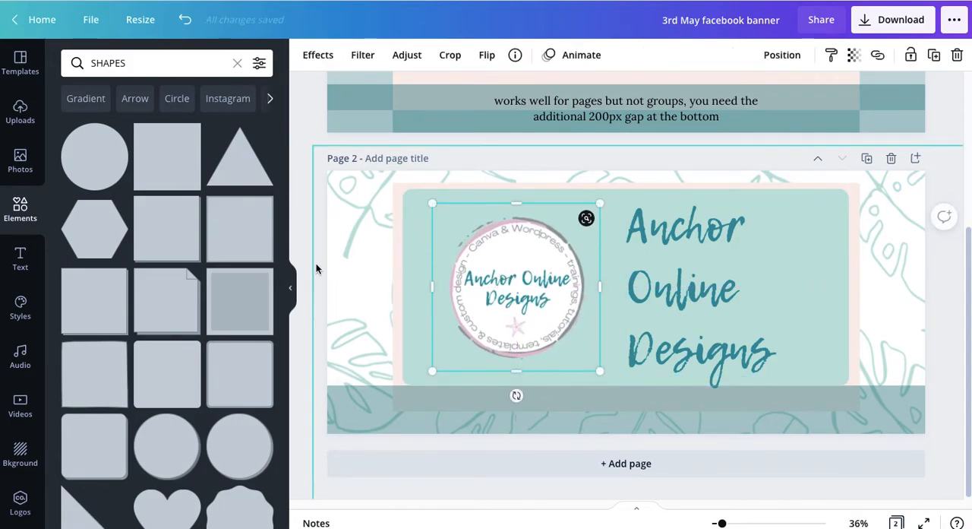
left_click(309, 264)
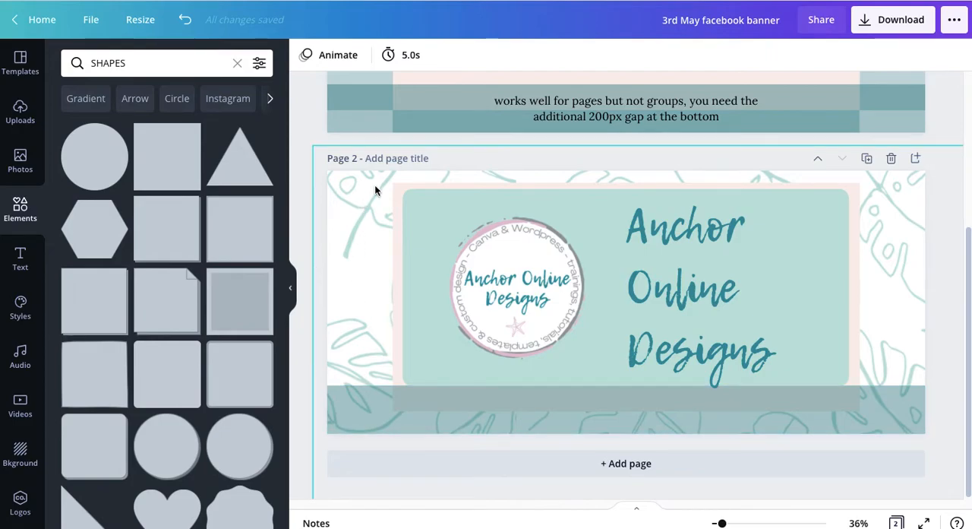
Unlock and delete the teal strip and the pink safe-area rectangle on page 2
left_click(879, 408)
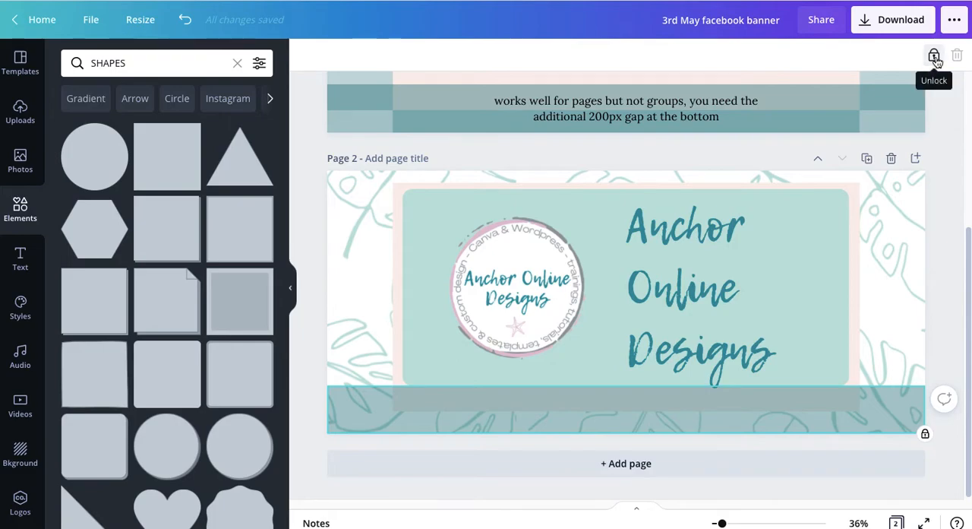
left_click(935, 58)
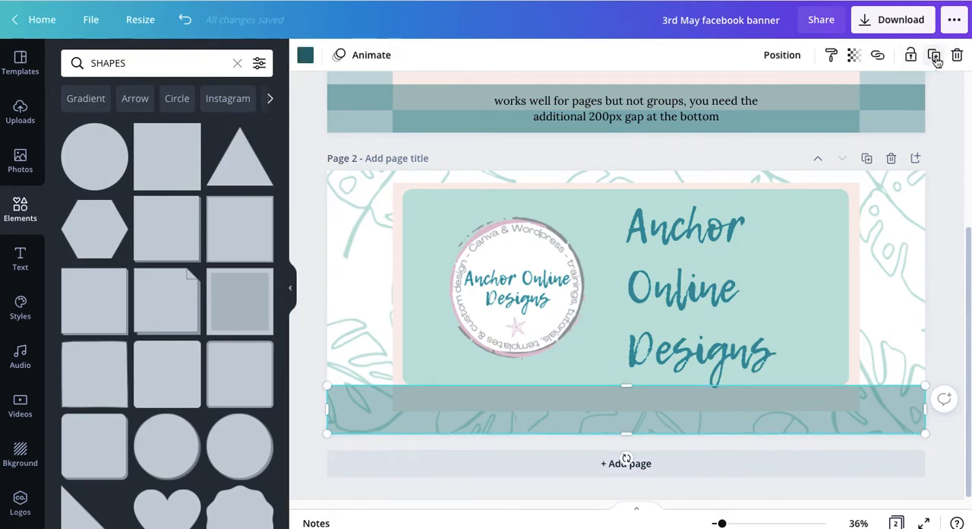
key("Delete")
left_click(840, 395)
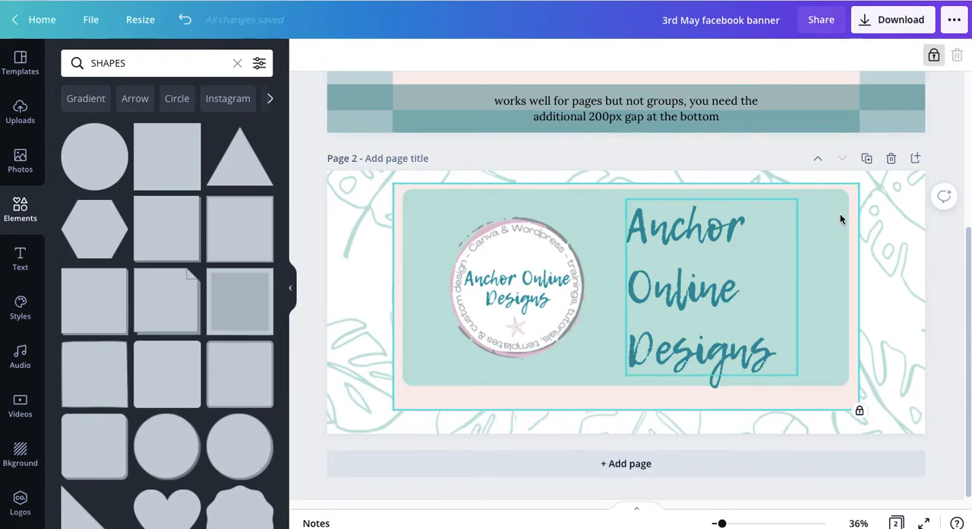
left_click(932, 57)
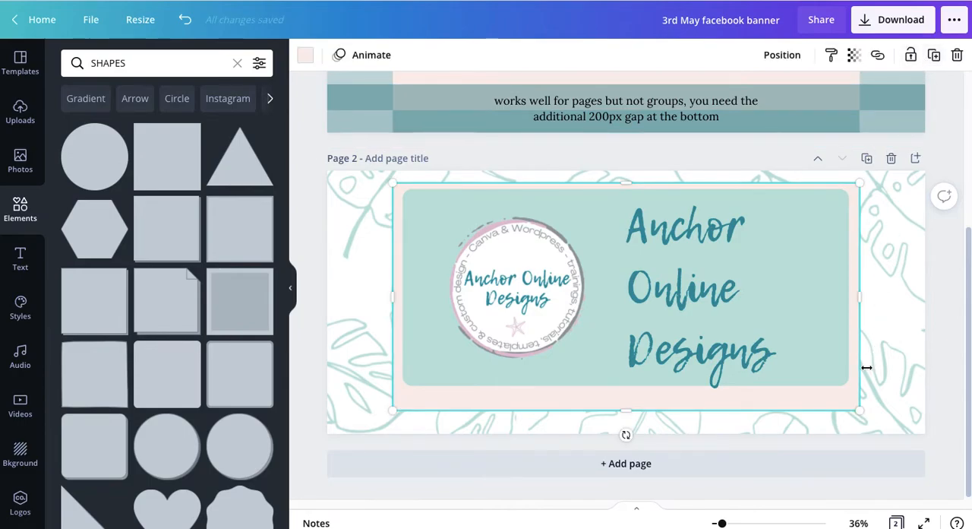
key("Delete")
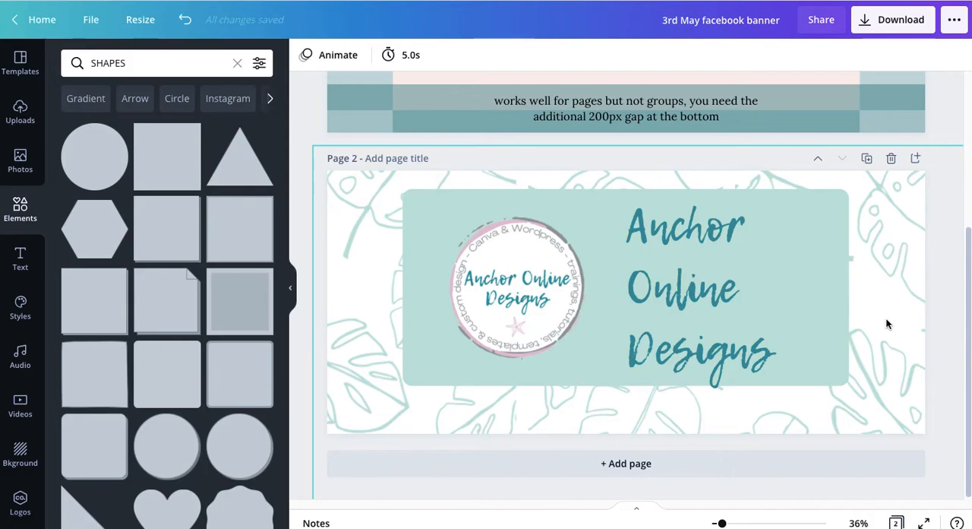
Search the elements for "GRID" and insert the grid with three equal columns as the page 2 backdrop
left_click_drag(125, 63, 89, 64)
type("GRID")
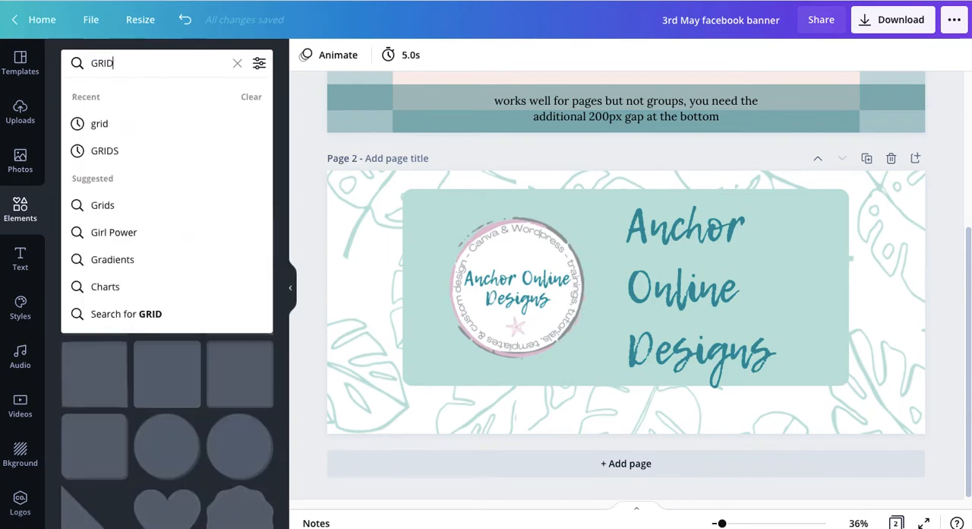
key("Return")
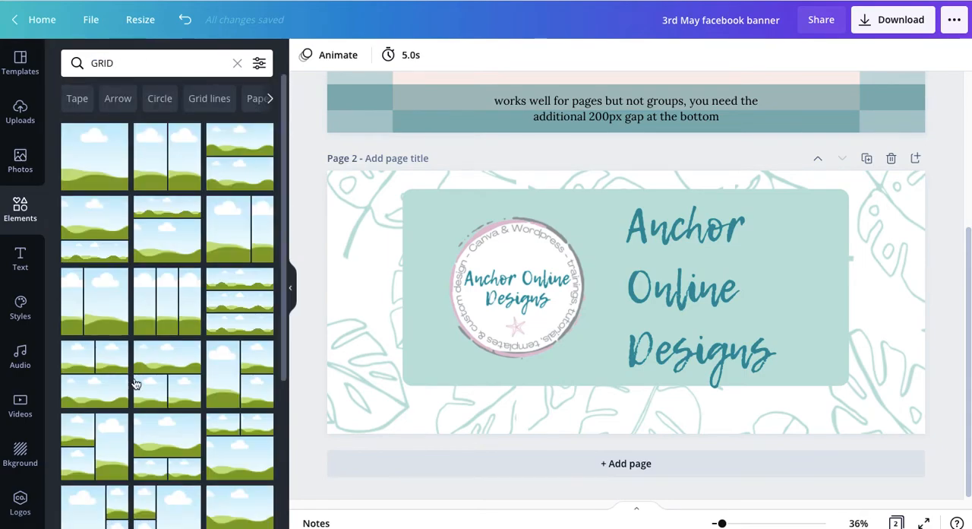
left_click(164, 314)
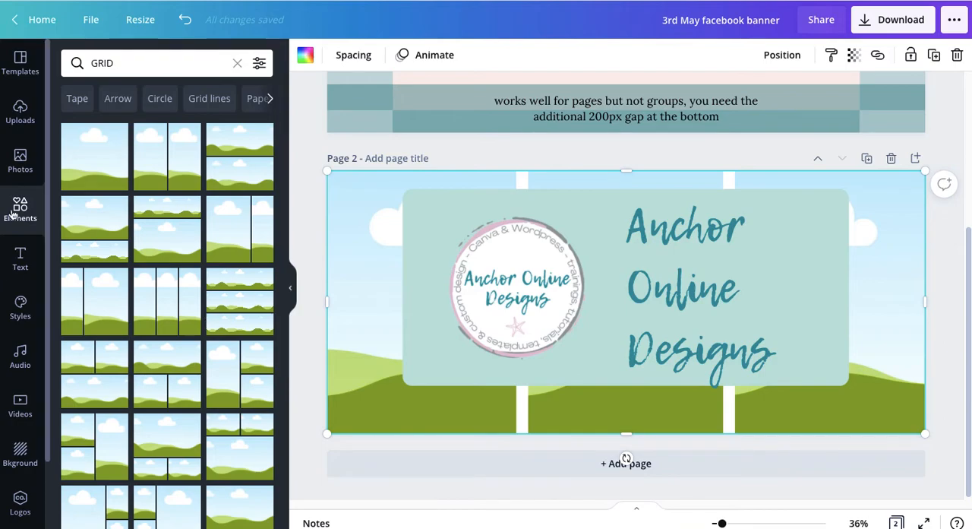
Search the photos for "FLATLAY" and fill the grid's left column with the marble desk photo with pink flowers and coffee
left_click(19, 158)
left_click(99, 67)
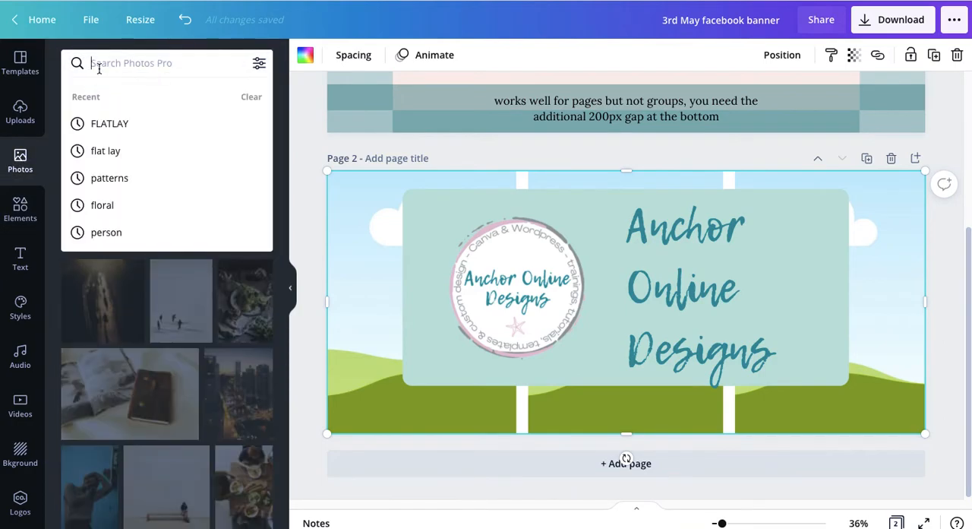
type("FLATLAY")
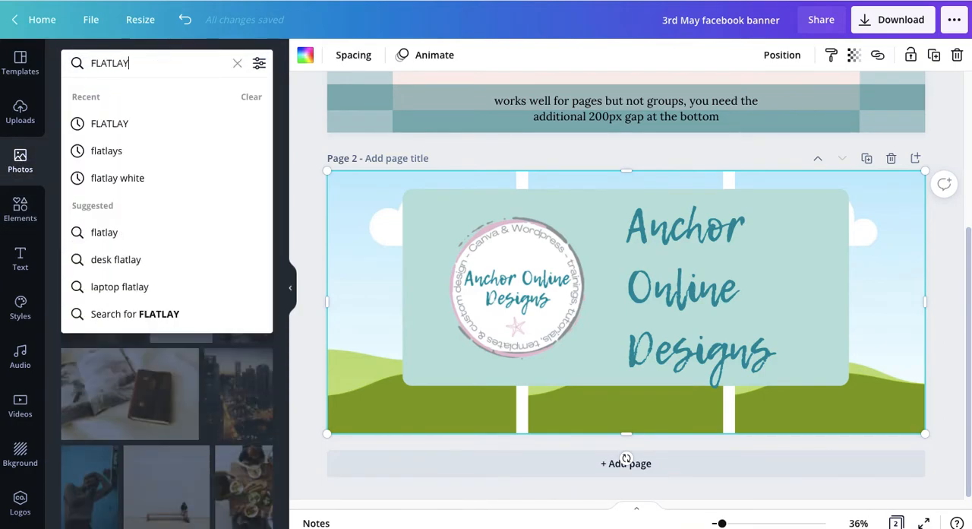
key("Return")
left_click(205, 179)
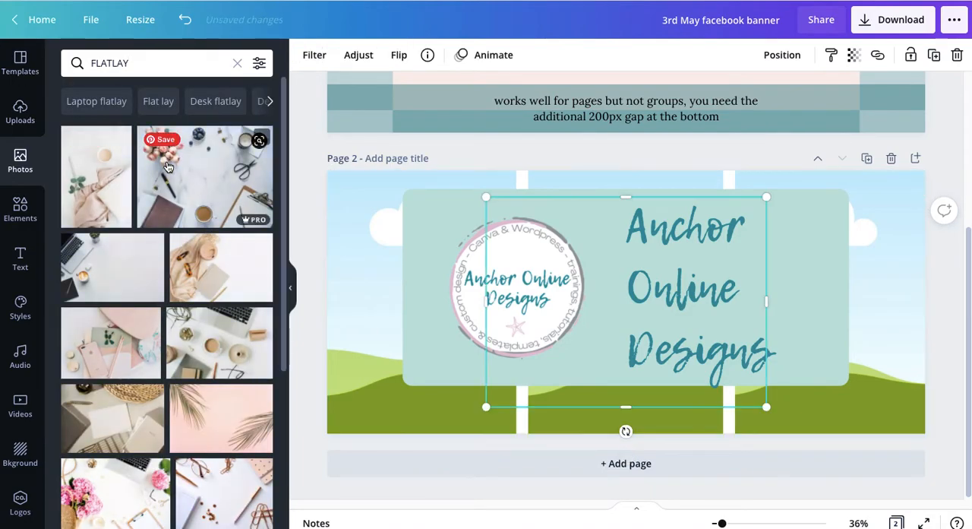
left_click_drag(527, 287, 364, 311)
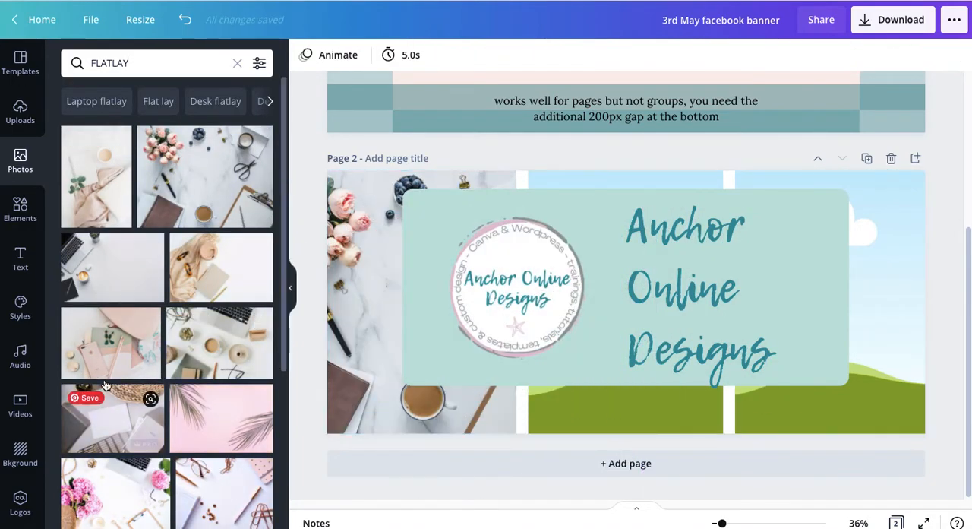
Fill the grid's middle column with the pink stationery flatlay and the right column with the beige laptop and woven basket photo
left_click_drag(253, 332, 590, 187)
left_click(107, 414)
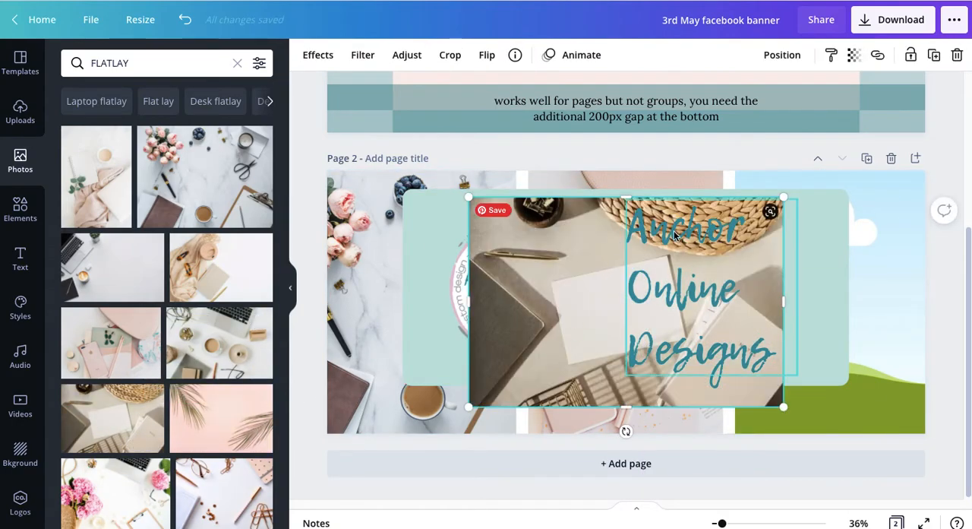
left_click_drag(557, 255, 859, 228)
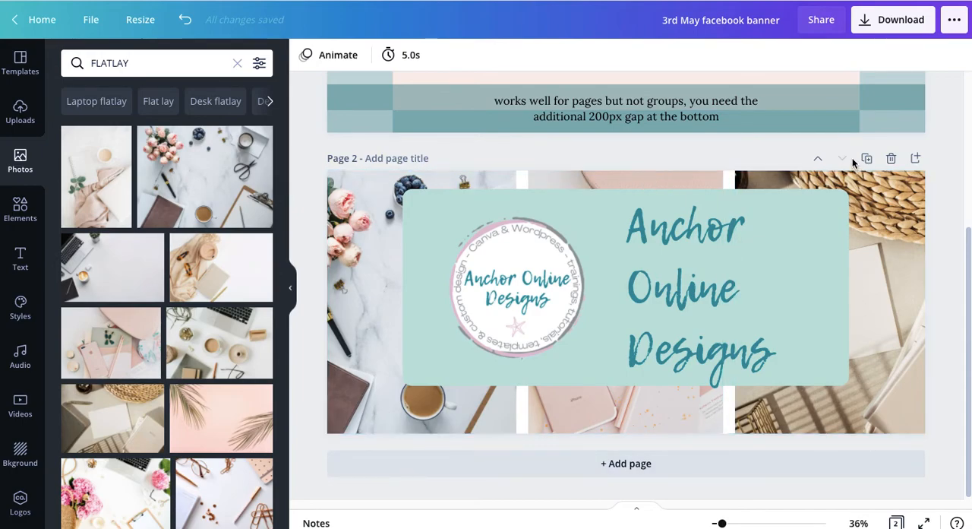
Recolour the rounded panel pale pink from the EBOOK TEMPLATE COLOURS palette
left_click(422, 323)
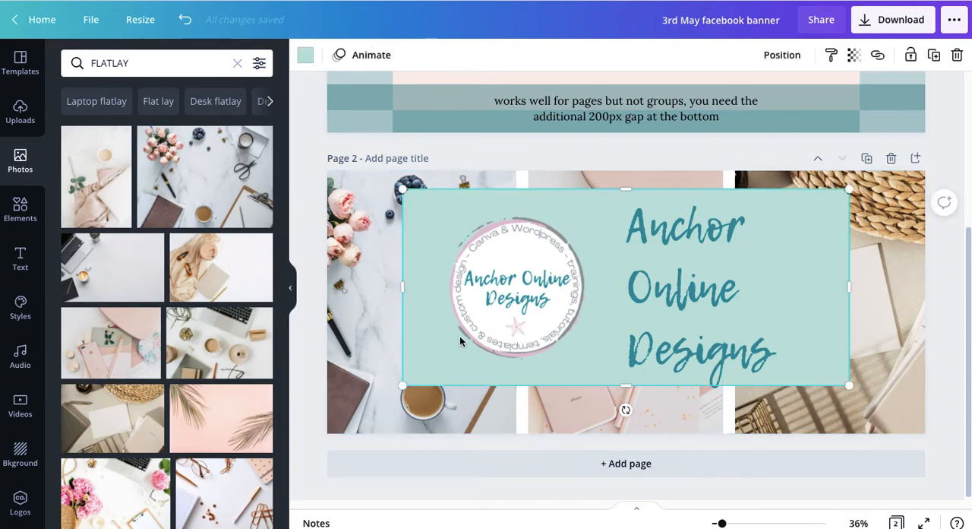
left_click(304, 54)
left_click(148, 348)
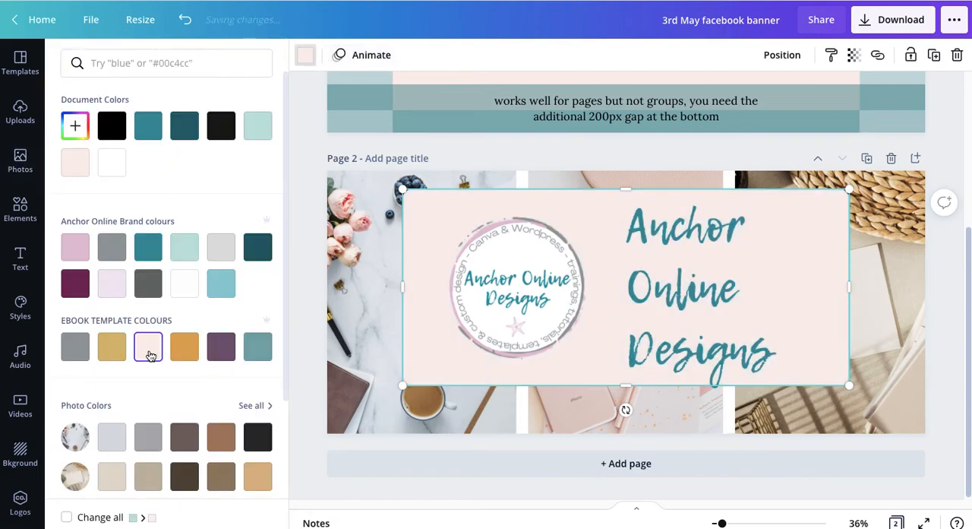
Recolour the "Anchor Online Designs" heading orange from the EBOOK TEMPLATE COLOURS palette
left_click(653, 291)
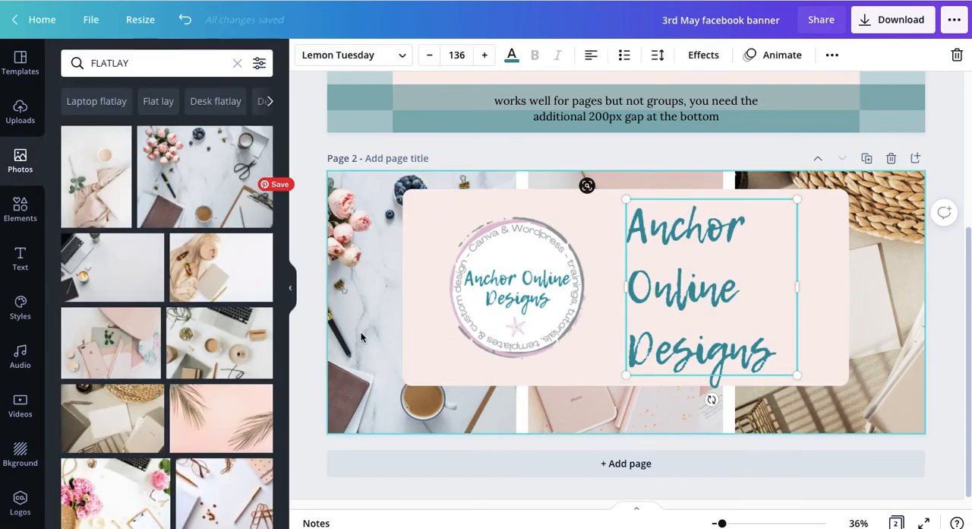
left_click(511, 55)
left_click(104, 355)
left_click(184, 353)
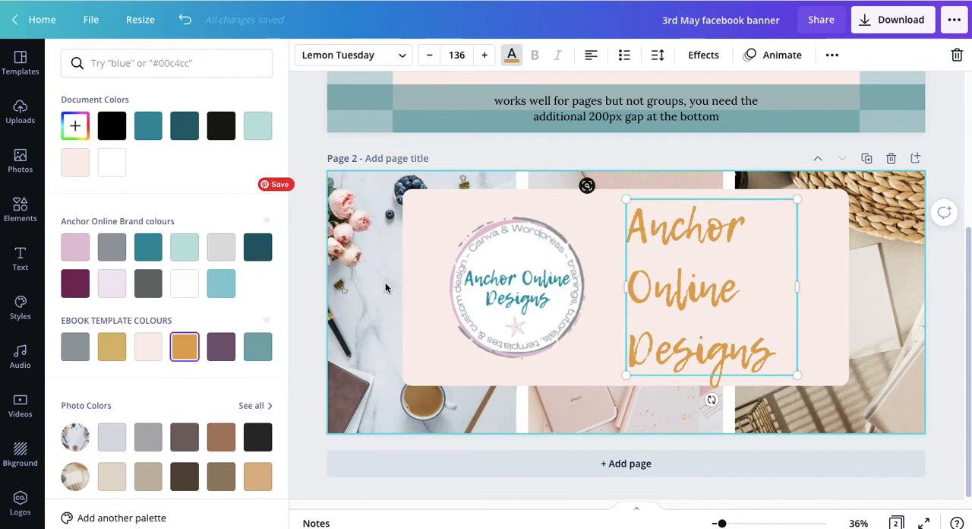
left_click(311, 285)
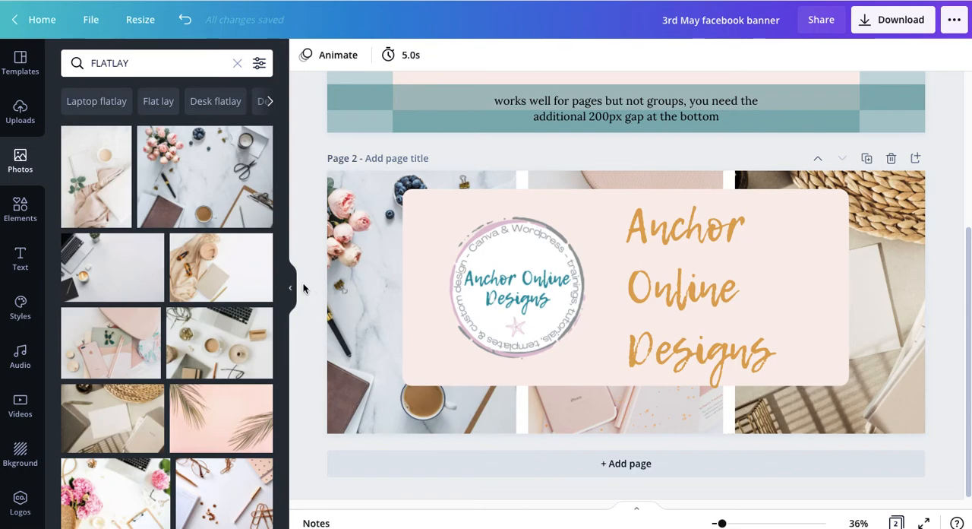
scroll(302, 288, "up", 1)
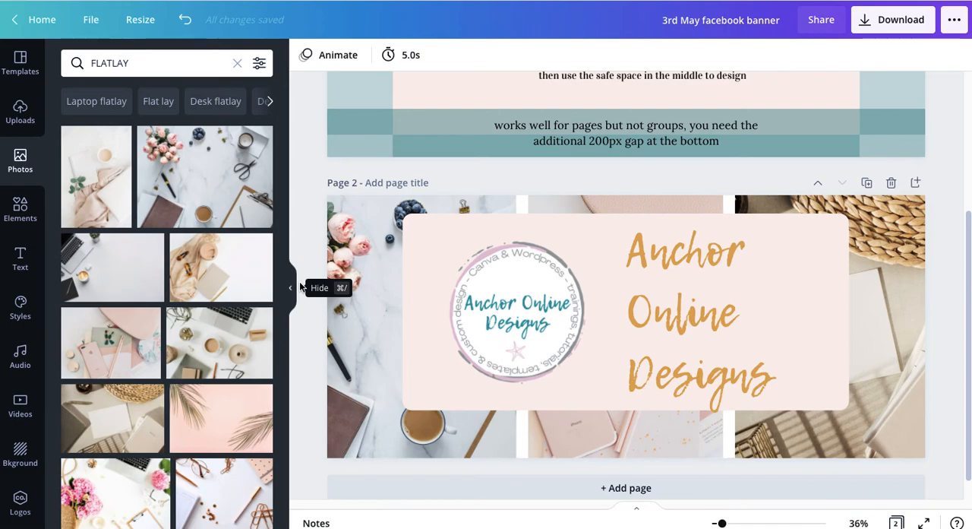
scroll(303, 324, "up", 3)
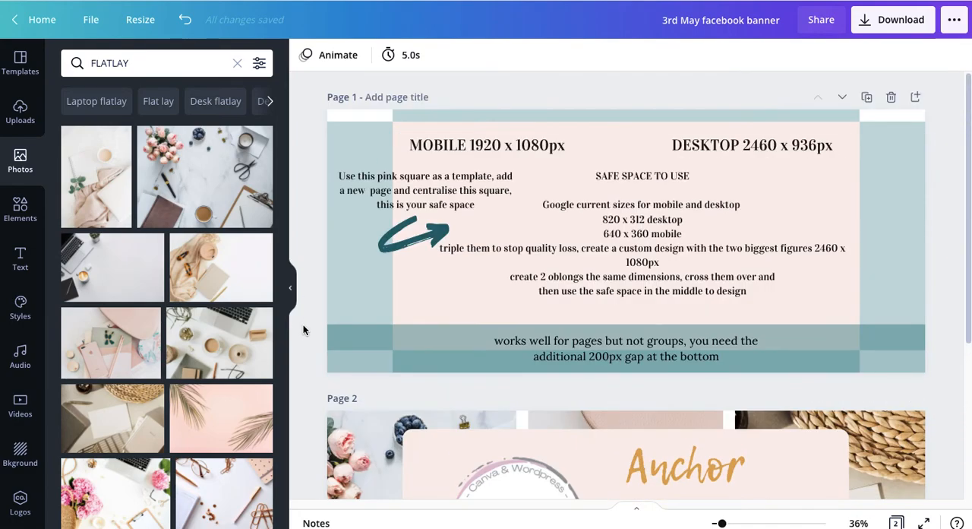